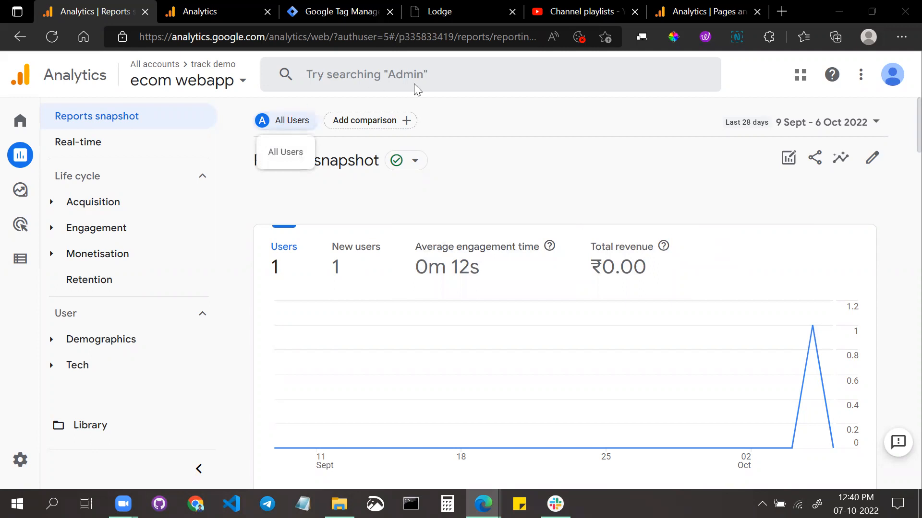
- Switch to the demo account's Pages and screens report, collapse the Engagement group and look over the report and its address
click(693, 6)
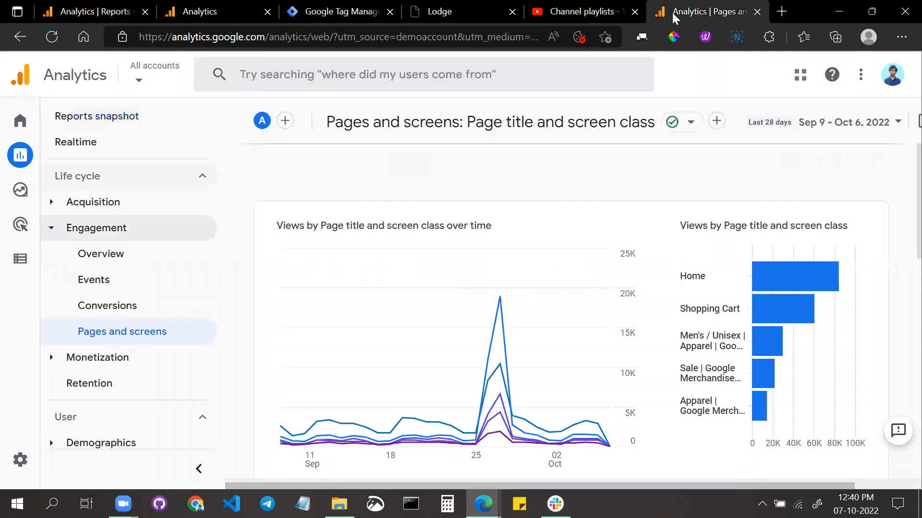
click(50, 230)
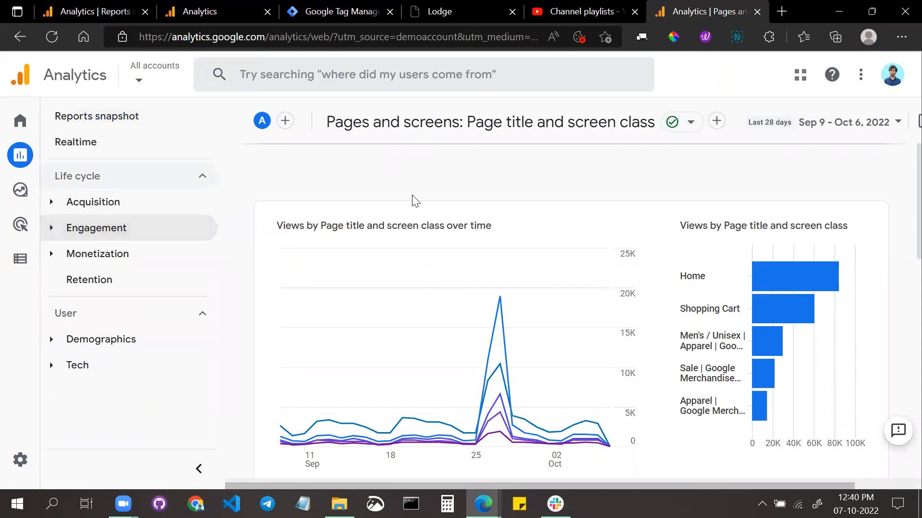
scroll(669, 309, down, 4)
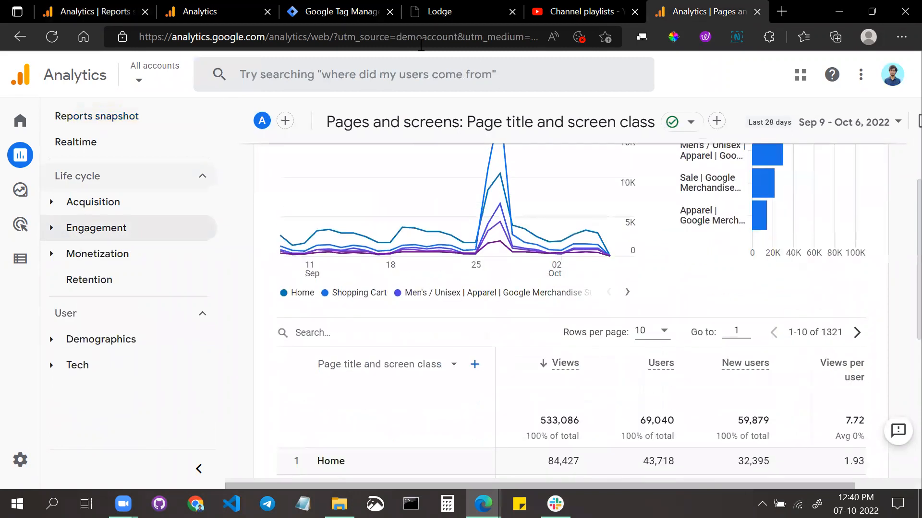
drag(390, 37, 460, 36)
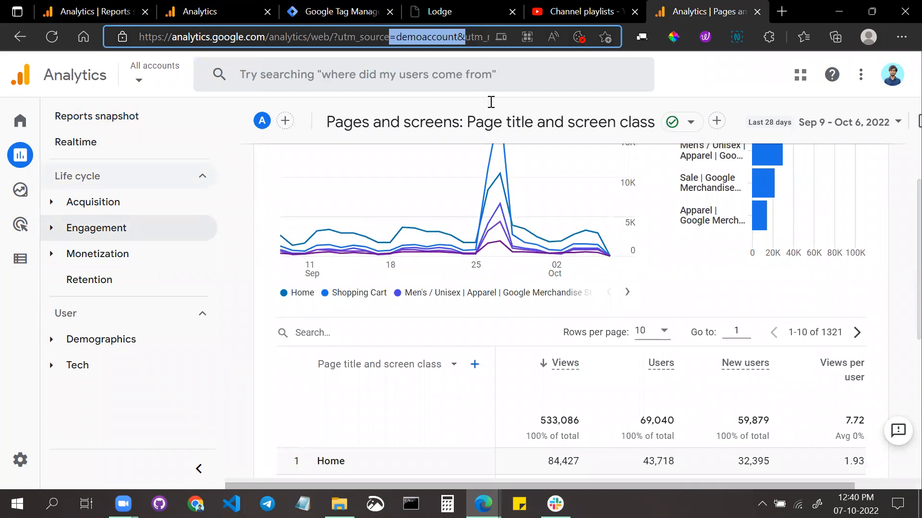
click(644, 160)
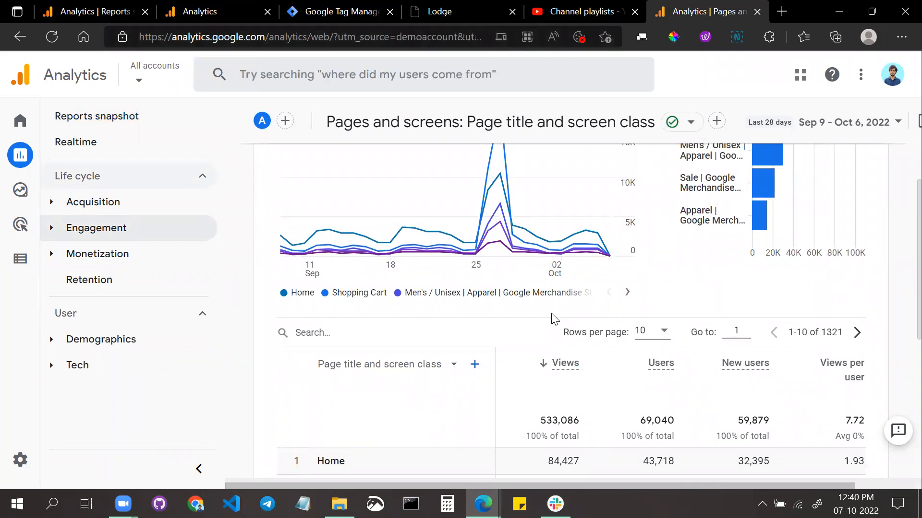
scroll(552, 318, up, 4)
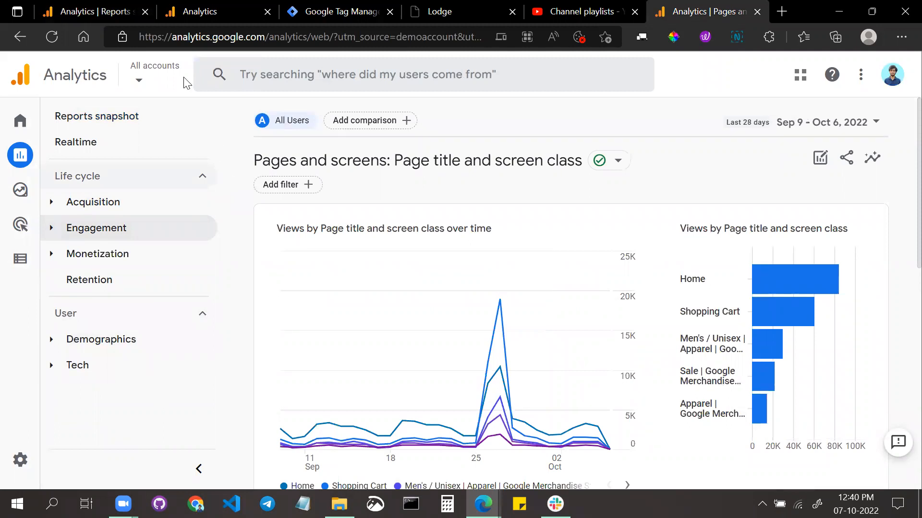
- Compare the Lodge track demo property's Top Events report with the demo account's Pages and screens chart and table
click(215, 7)
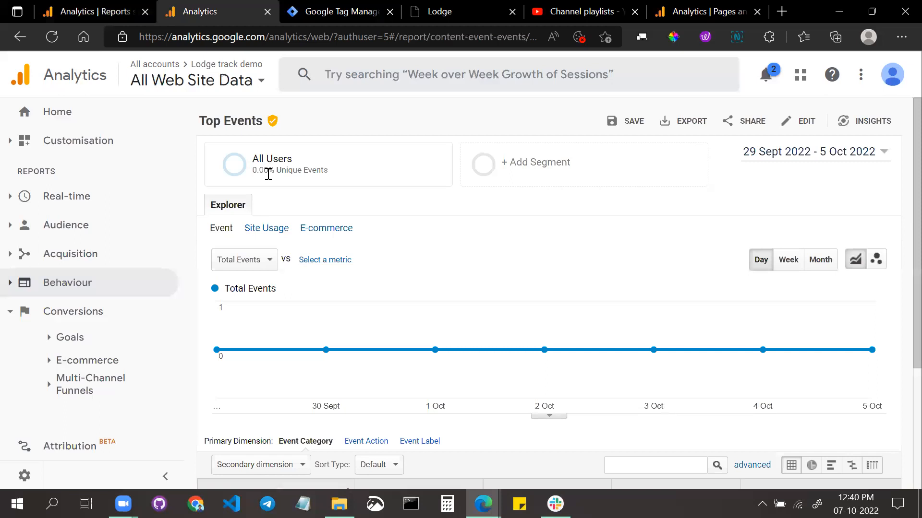
click(692, 8)
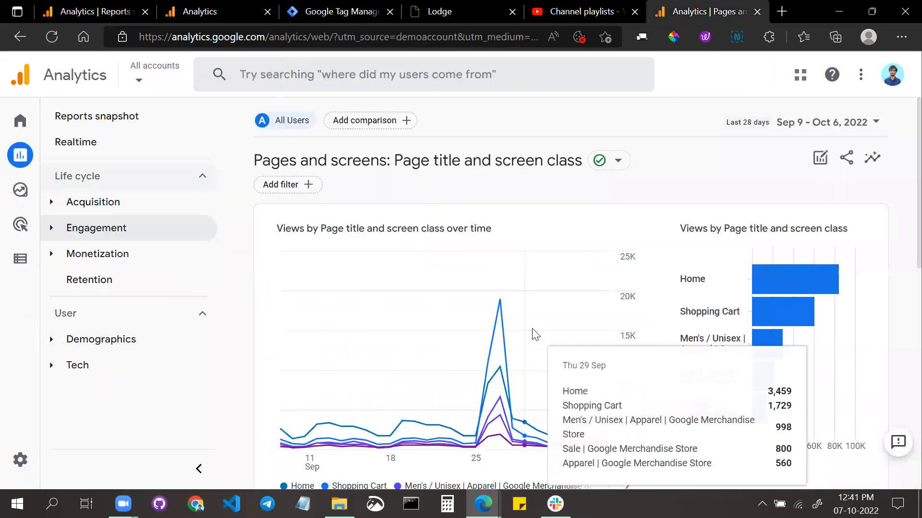
scroll(535, 334, down, 5)
scroll(547, 331, up, 3)
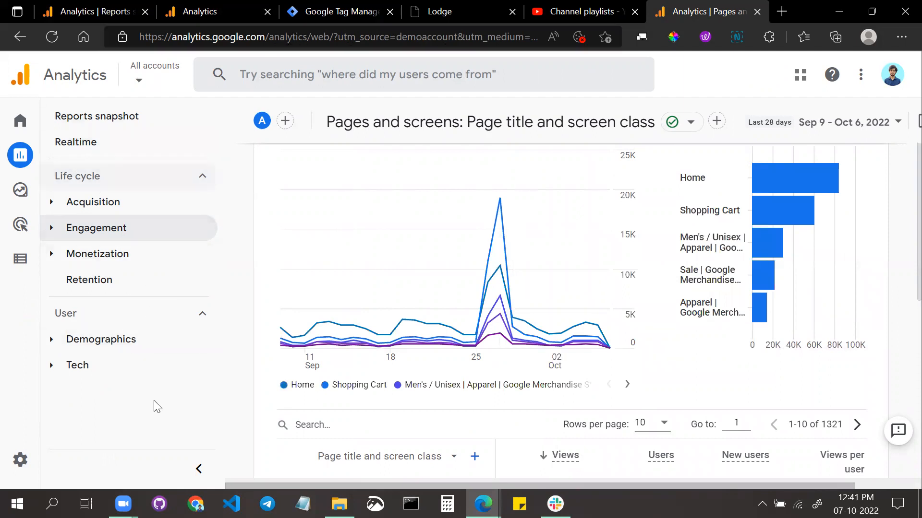
scroll(648, 331, down, 7)
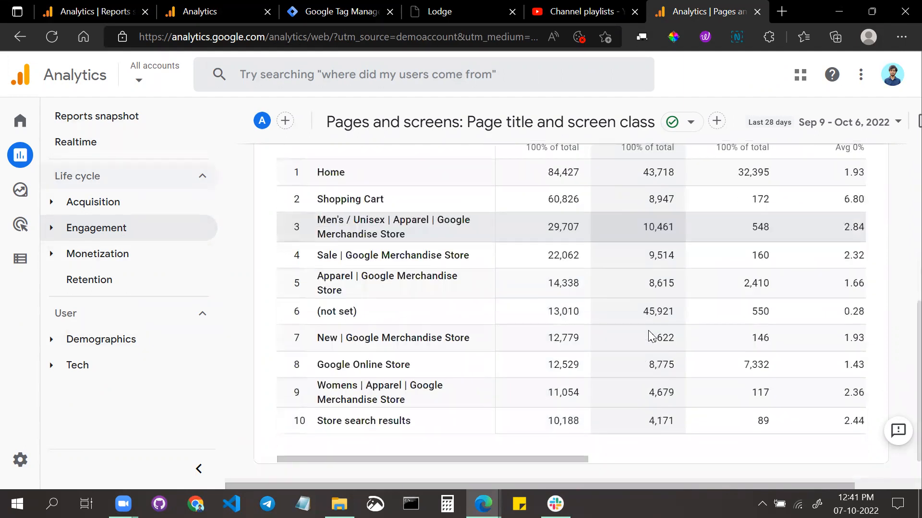
scroll(649, 335, down, 1)
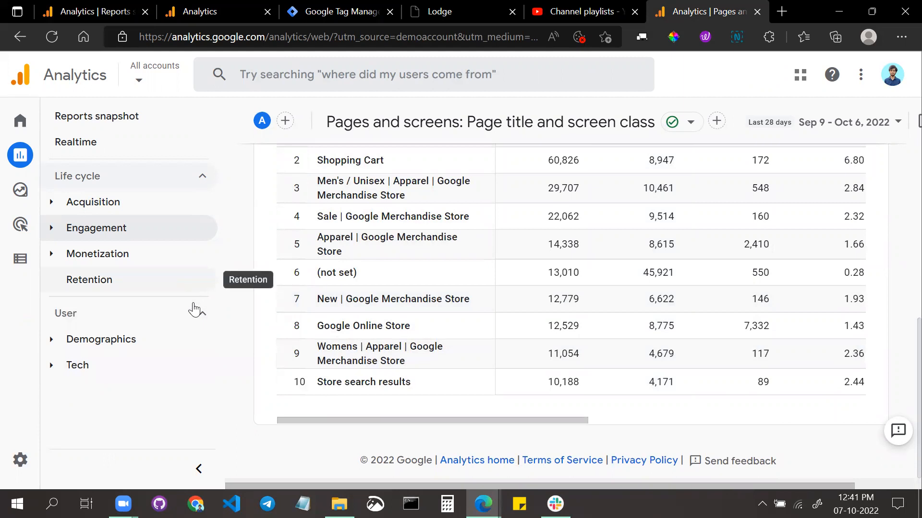
- In the Lodge track demo property, collapse Conversions and expand Behaviour to review its list of reports
click(208, 8)
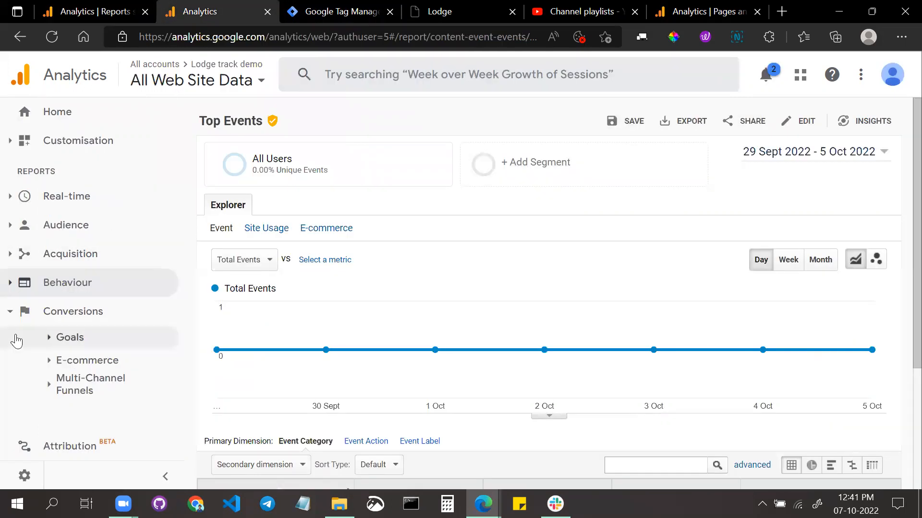
click(12, 312)
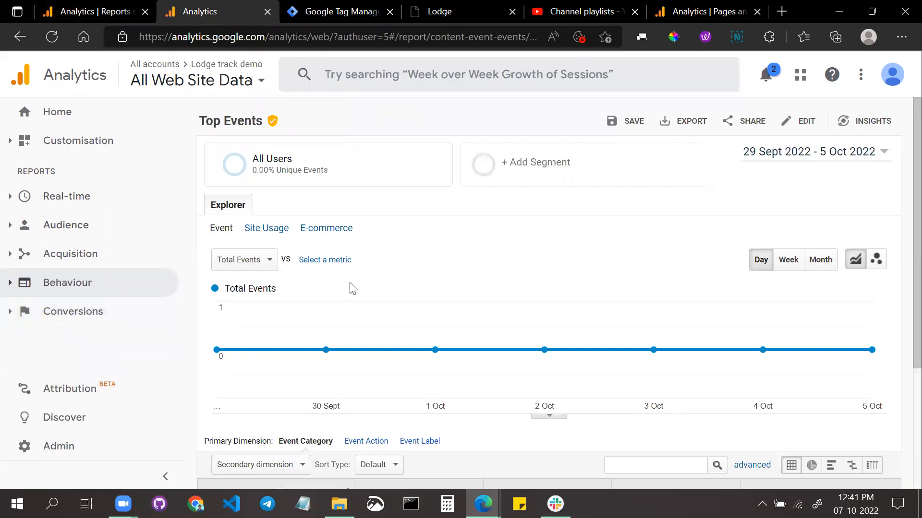
click(9, 287)
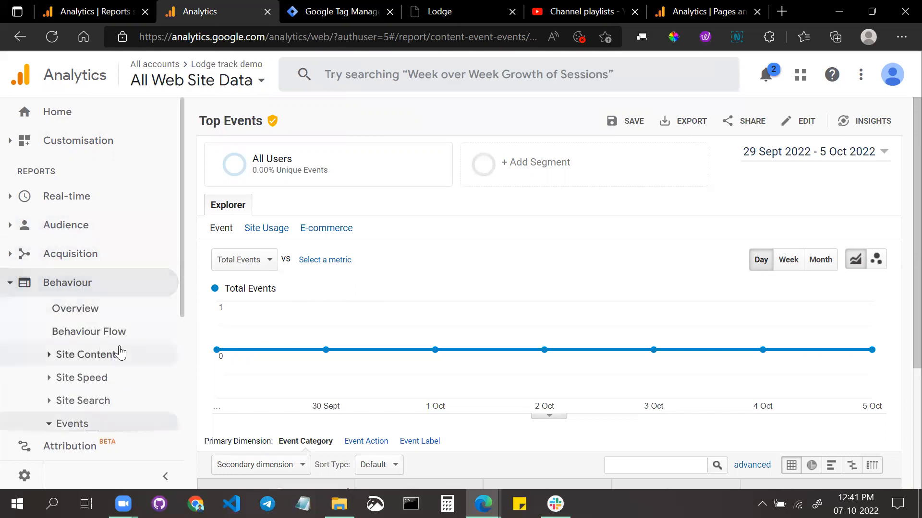
scroll(120, 353, down, 2)
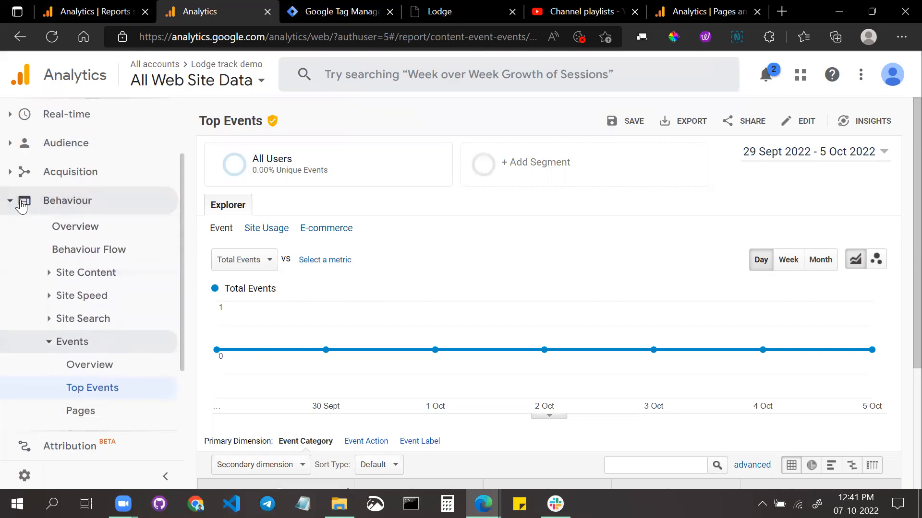
scroll(96, 254, down, 2)
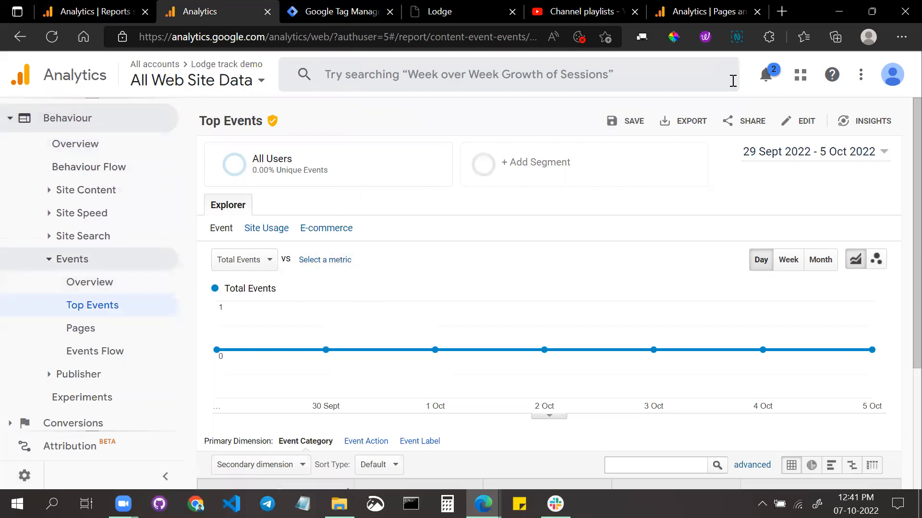
- Return to the demo account's Pages and screens report and expand the Engagement report group
click(703, 15)
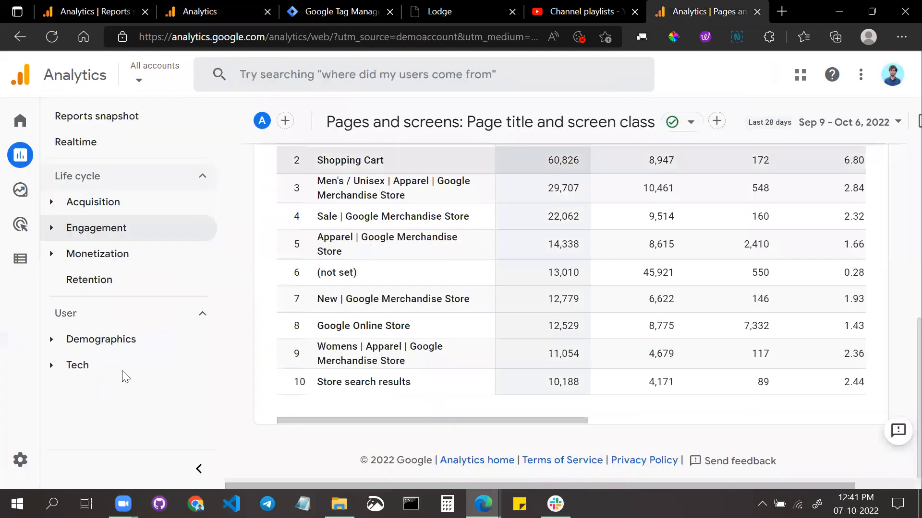
click(51, 232)
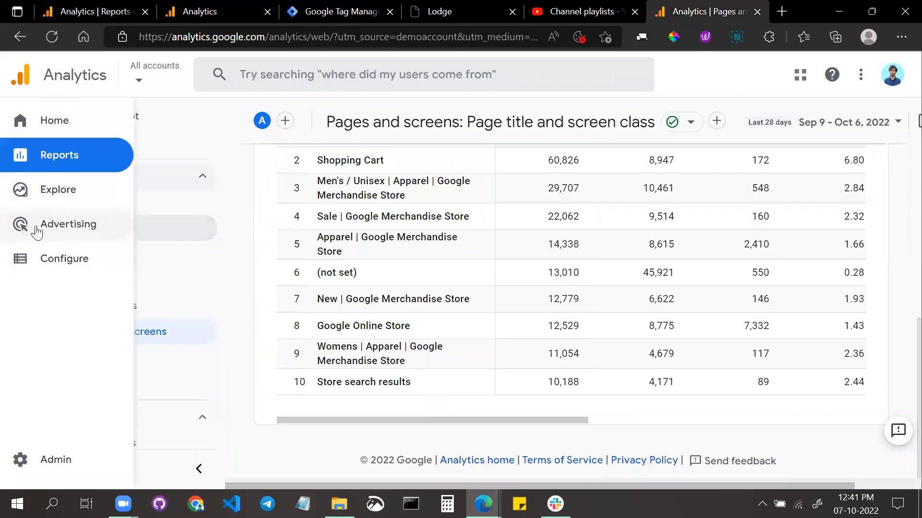
mouse_move(13, 155)
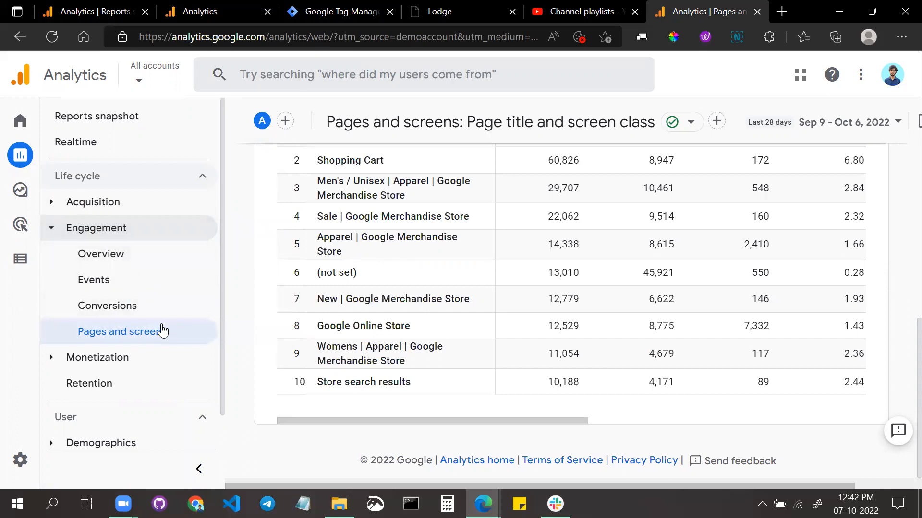
- Examine the Pages and screens report's views-over-time chart, page title bar chart and metrics table
scroll(564, 288, up, 5)
scroll(631, 257, up, 5)
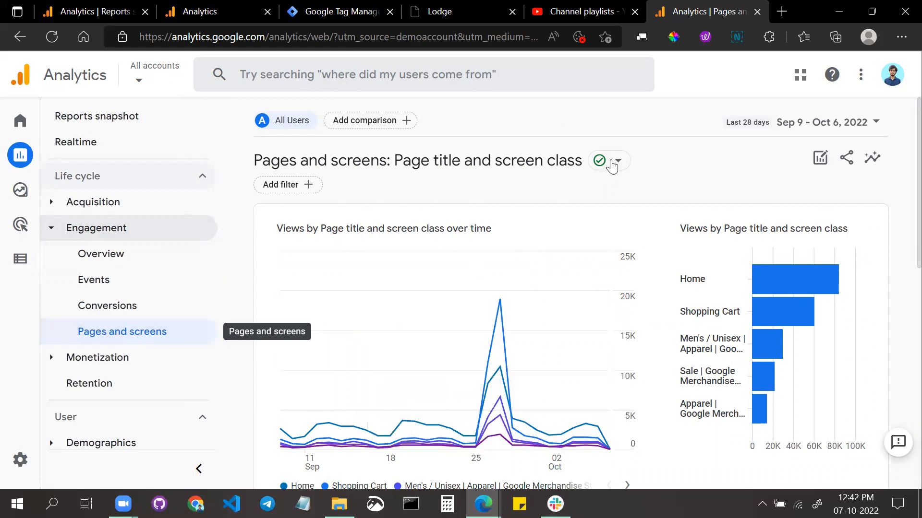
scroll(514, 320, down, 2)
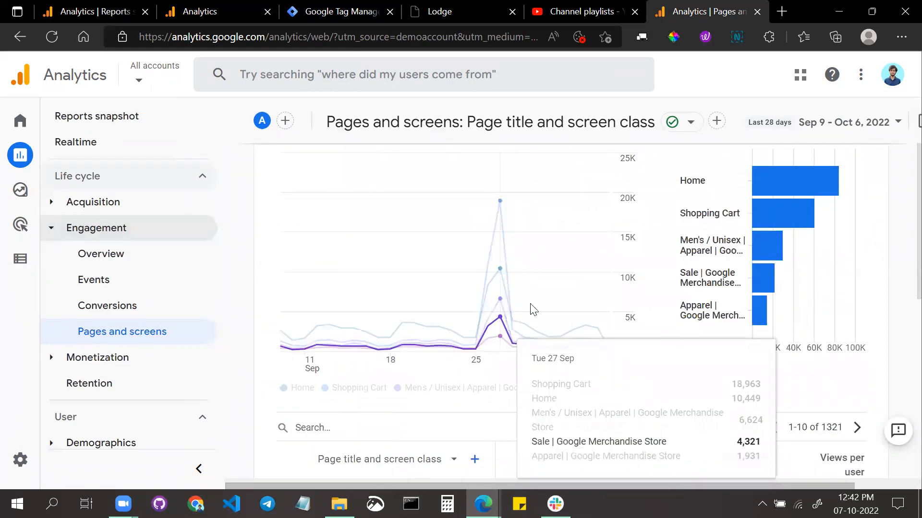
scroll(821, 276, down, 2)
scroll(821, 276, up, 4)
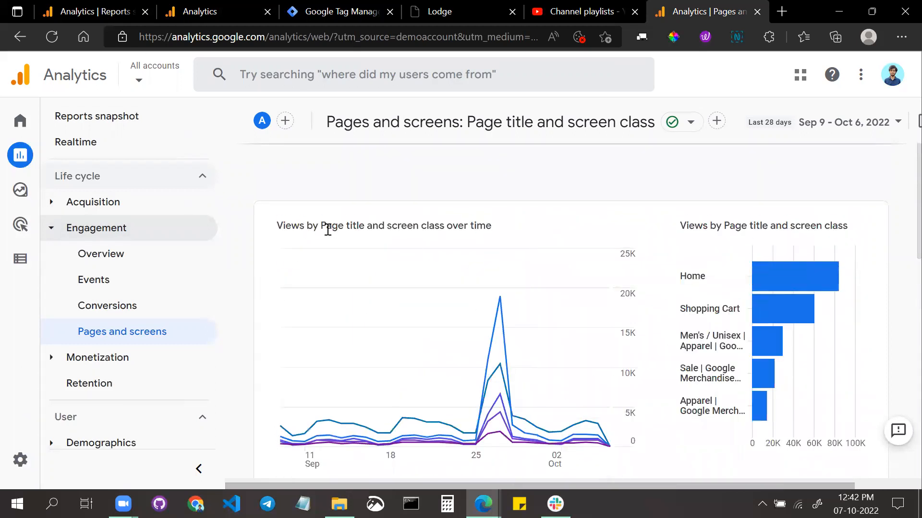
drag(326, 226, 464, 226)
click(643, 193)
scroll(552, 281, down, 7)
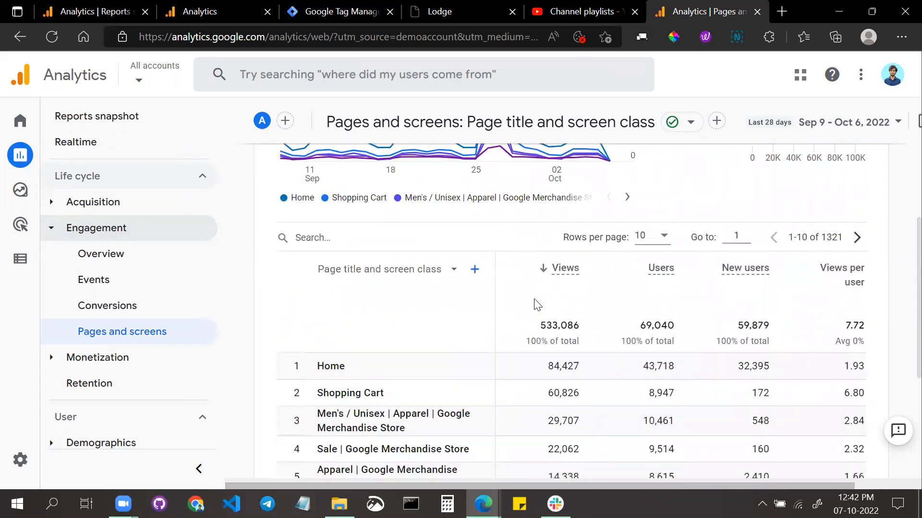
scroll(534, 302, down, 2)
scroll(547, 293, up, 1)
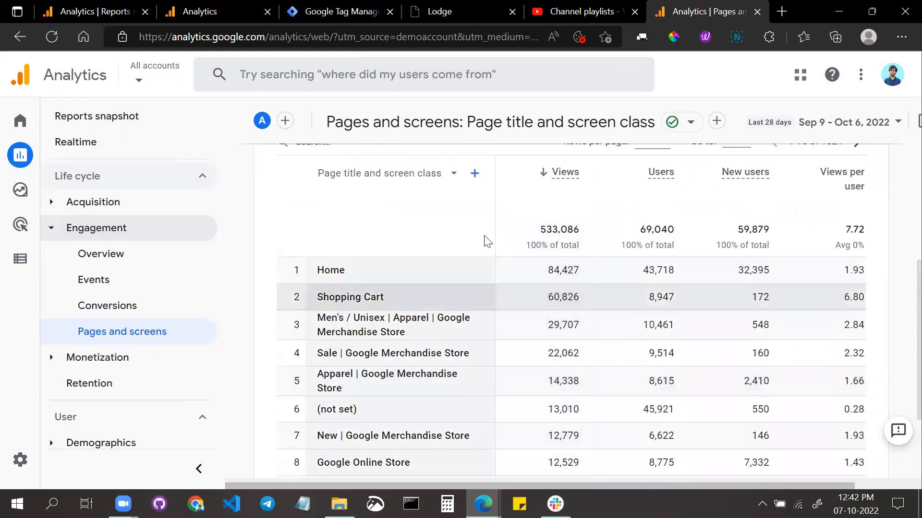
scroll(553, 286, up, 2)
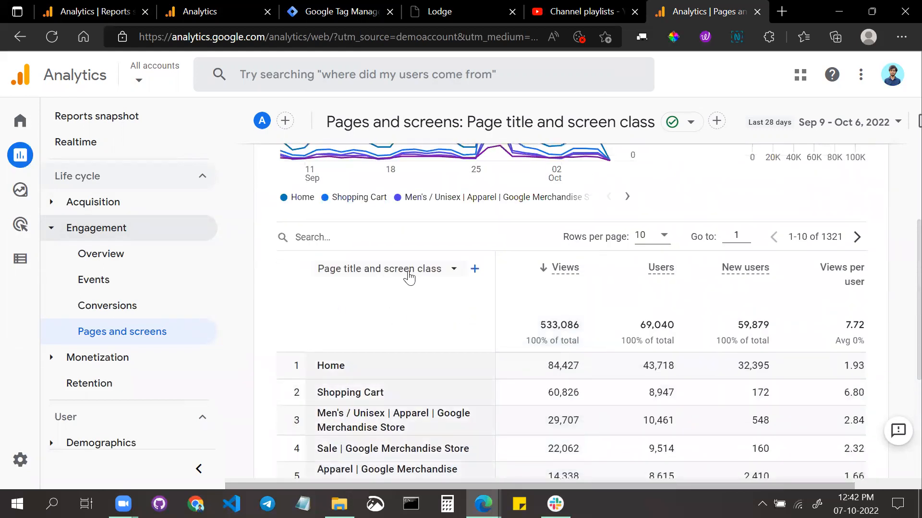
- Review the primary dimensions offered for the pages table without changing the selection, and look through the listed page titles
click(433, 267)
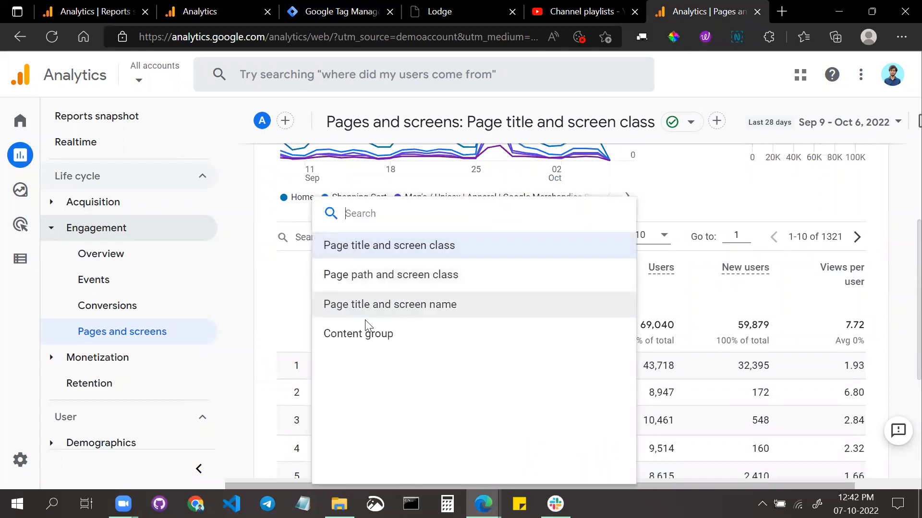
click(288, 293)
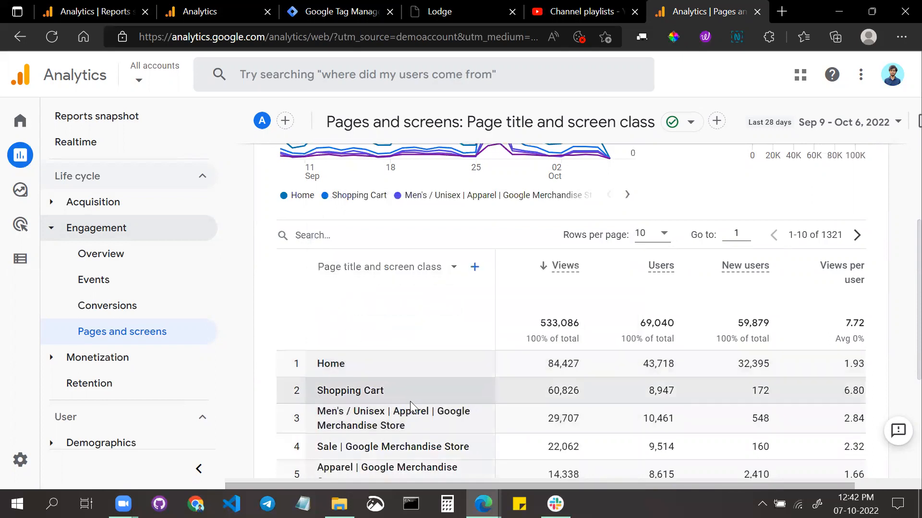
scroll(411, 406, down, 4)
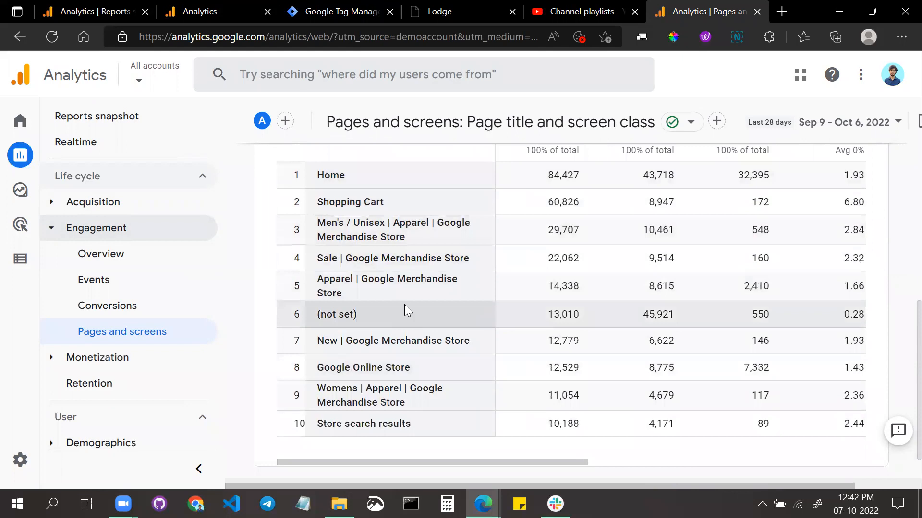
scroll(405, 307, up, 4)
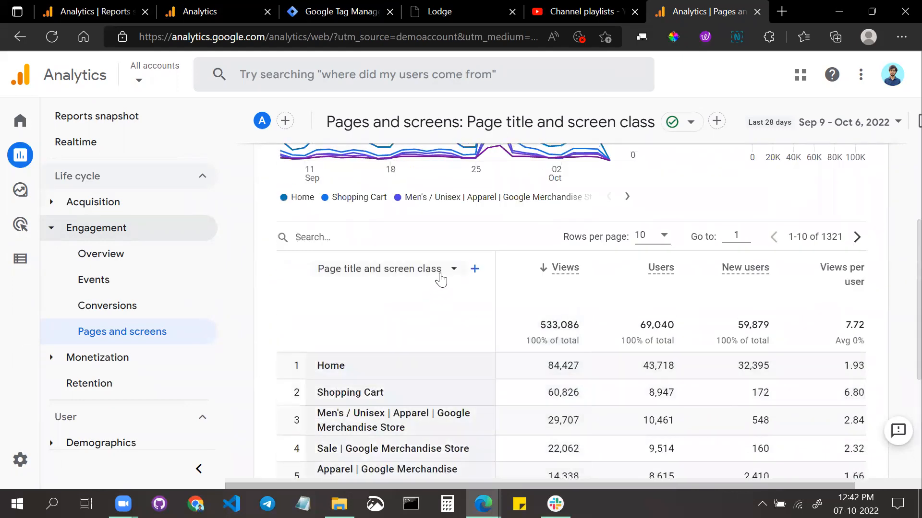
- Change the table's primary dimension to Page path and screen class and bring its rows into view
click(437, 268)
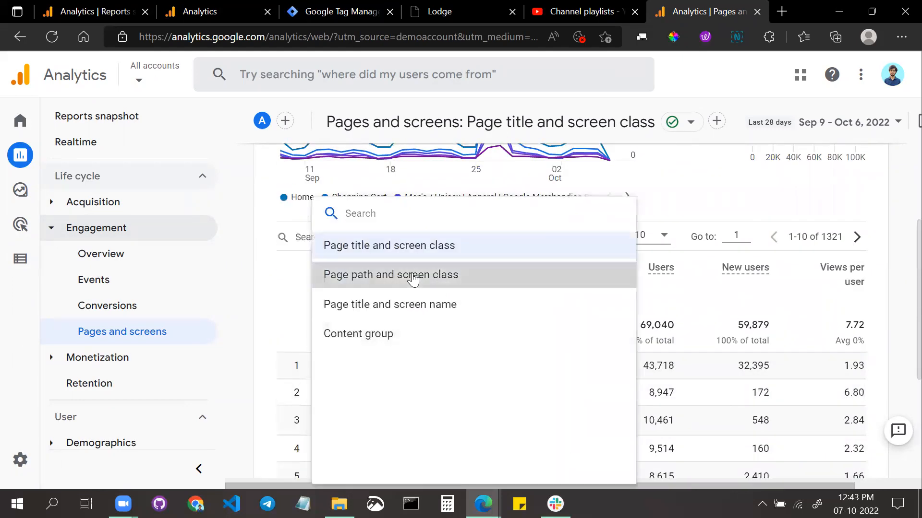
click(413, 278)
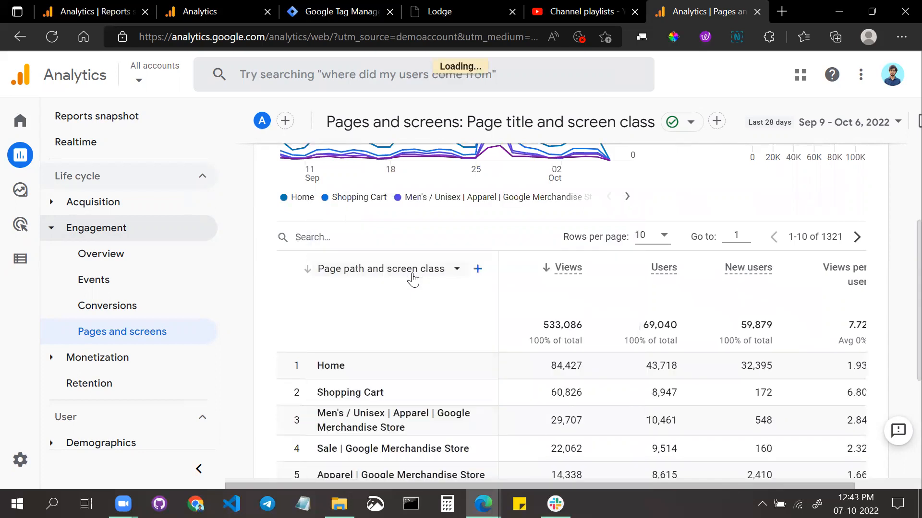
scroll(364, 307, down, 4)
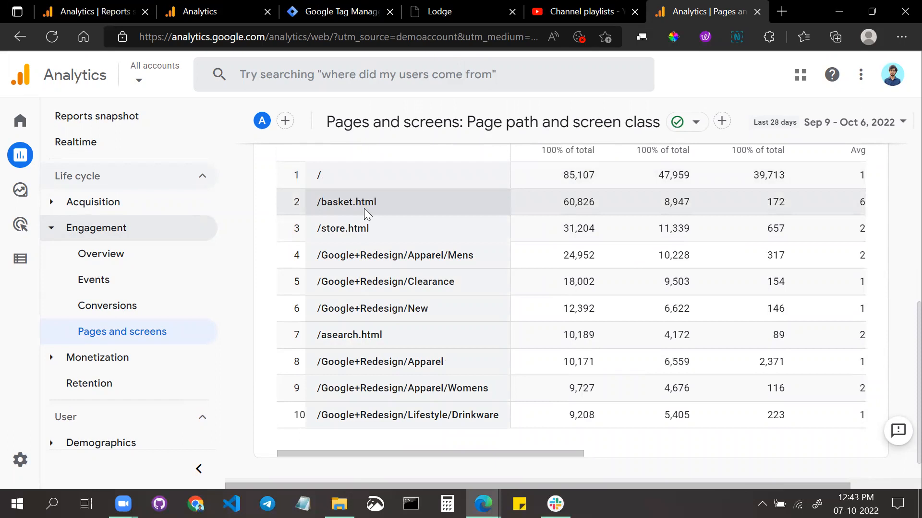
- Inspect the /basket.html row and the remaining metric columns of the page path table
drag(320, 199, 373, 202)
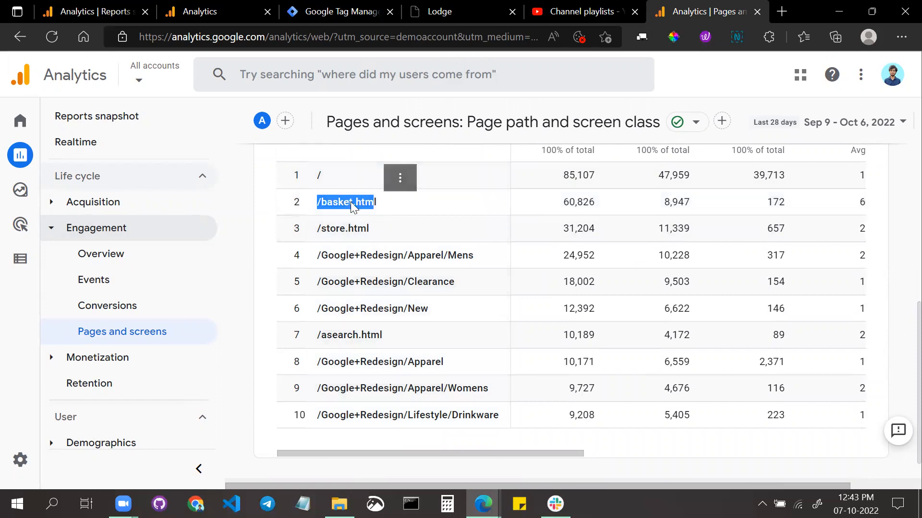
click(378, 202)
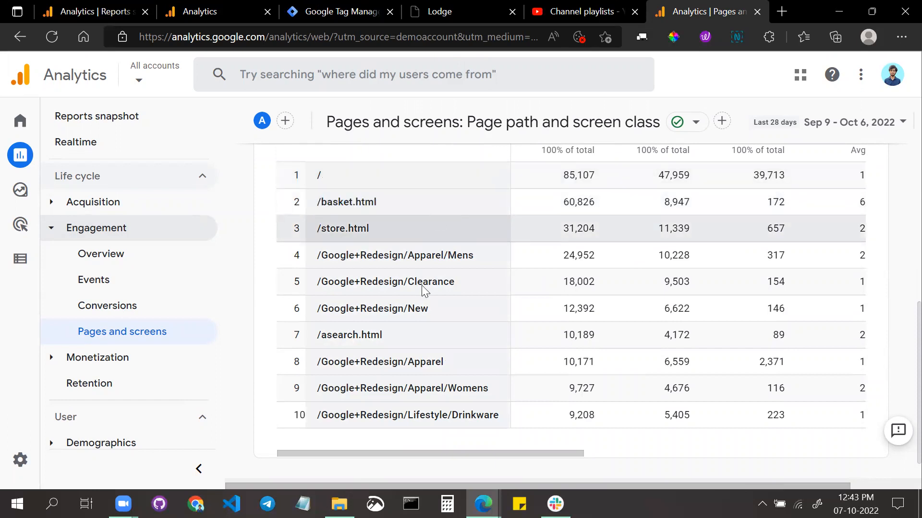
scroll(450, 428, right, 10)
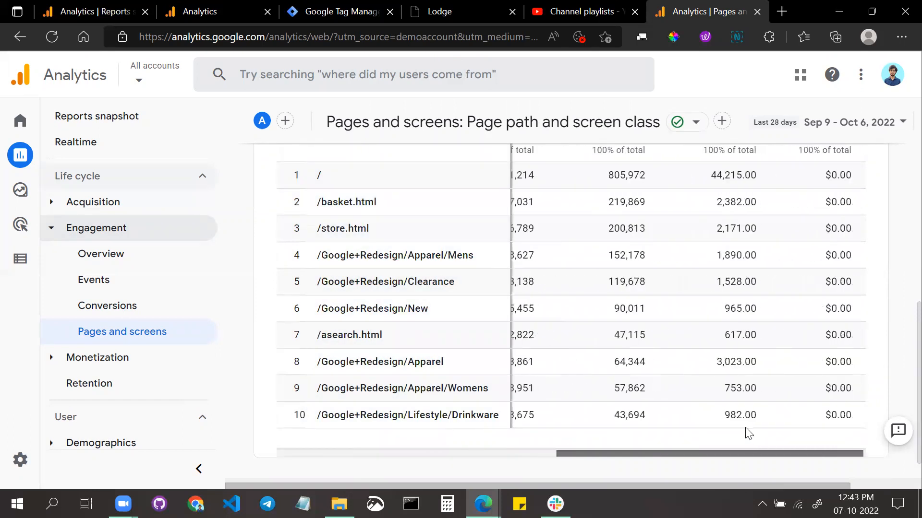
- Examine the event count, conversions, total revenue, average engagement time and unique user scrolls columns for the listed page paths
scroll(706, 333, up, 4)
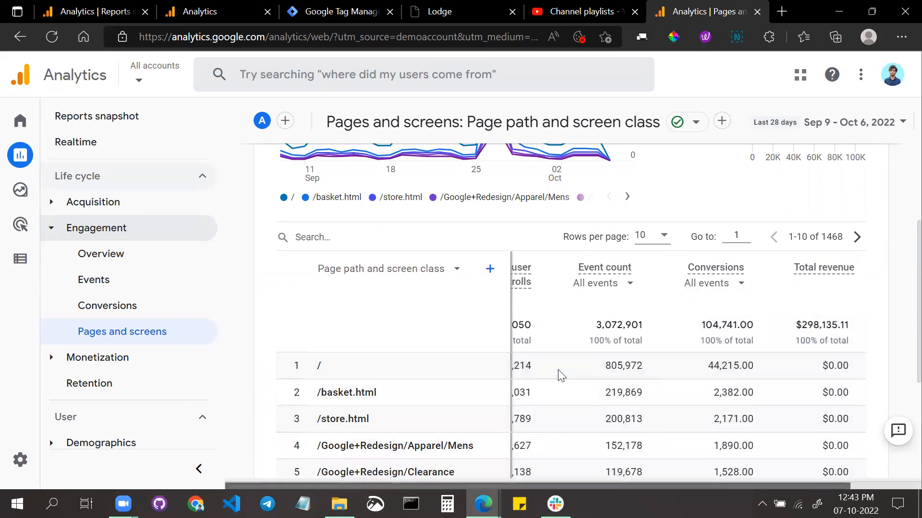
scroll(638, 379, down, 5)
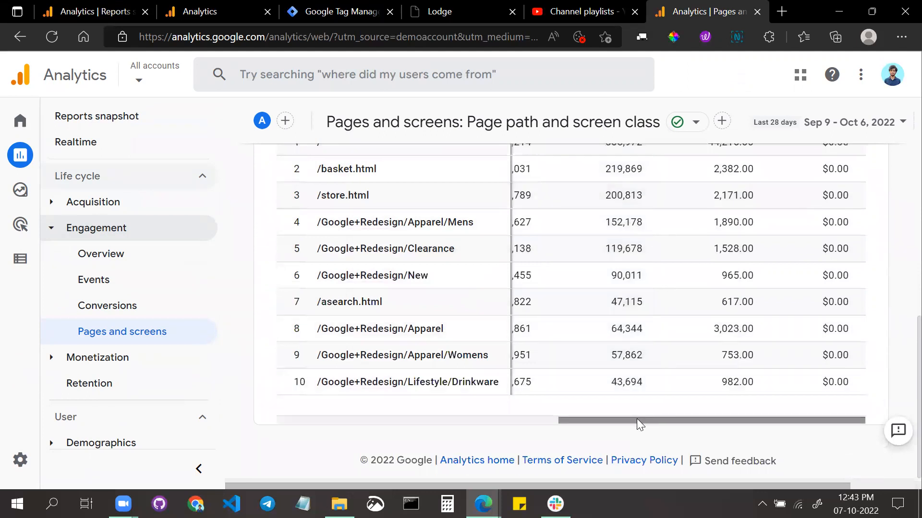
drag(637, 418, 539, 406)
scroll(666, 337, up, 4)
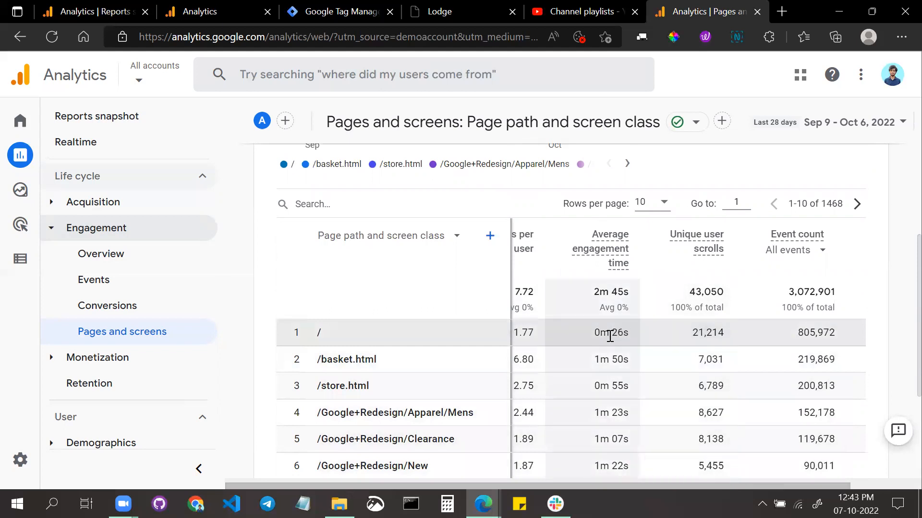
scroll(530, 326, down, 1)
scroll(513, 329, down, 4)
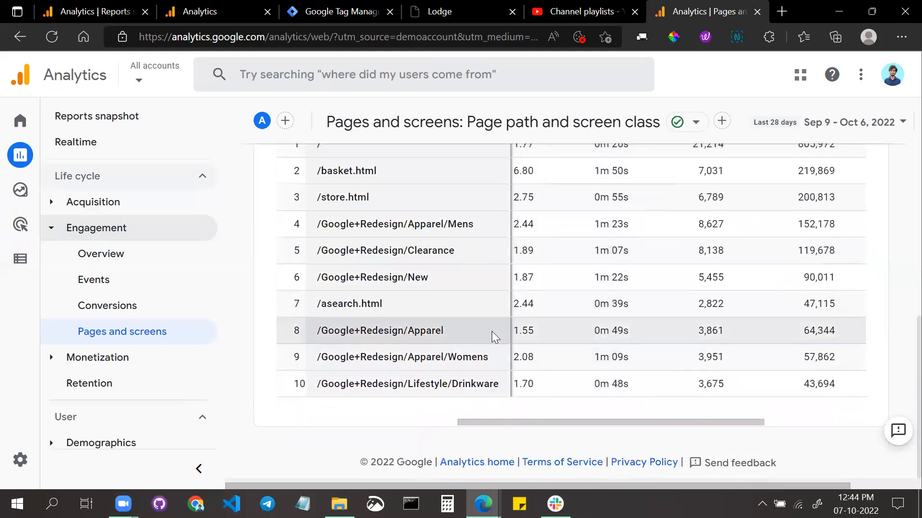
scroll(497, 331, up, 3)
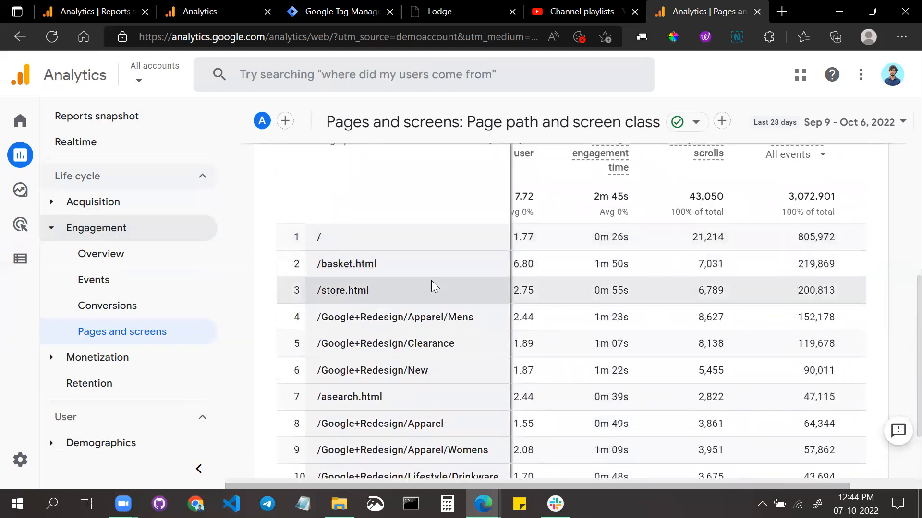
scroll(431, 284, up, 2)
scroll(432, 285, down, 2)
scroll(567, 388, up, 2)
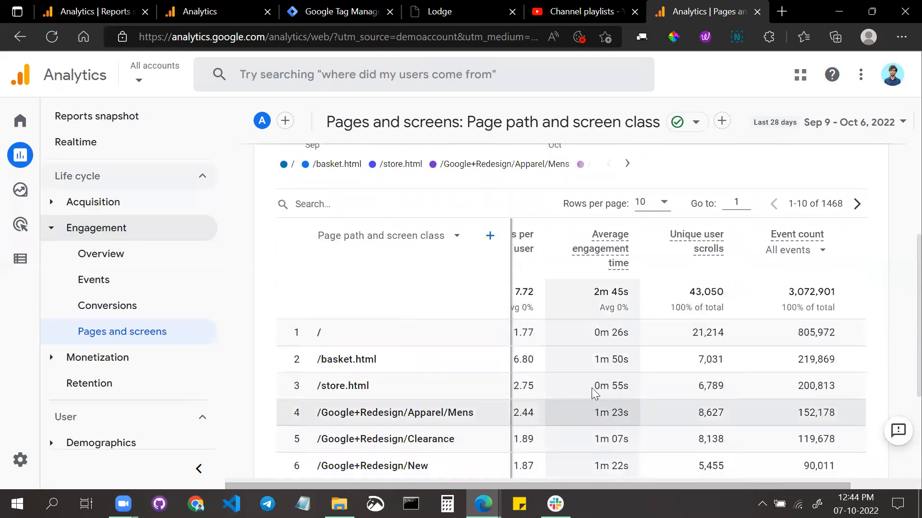
- Add the Geography dimension City as the secondary dimension of the page path table
scroll(592, 390, down, 4)
drag(587, 420, 313, 393)
scroll(585, 332, up, 4)
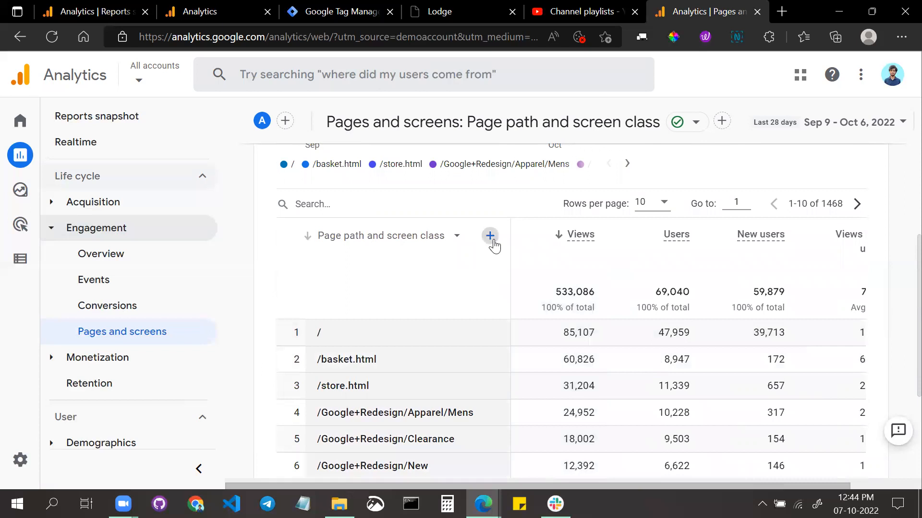
click(490, 235)
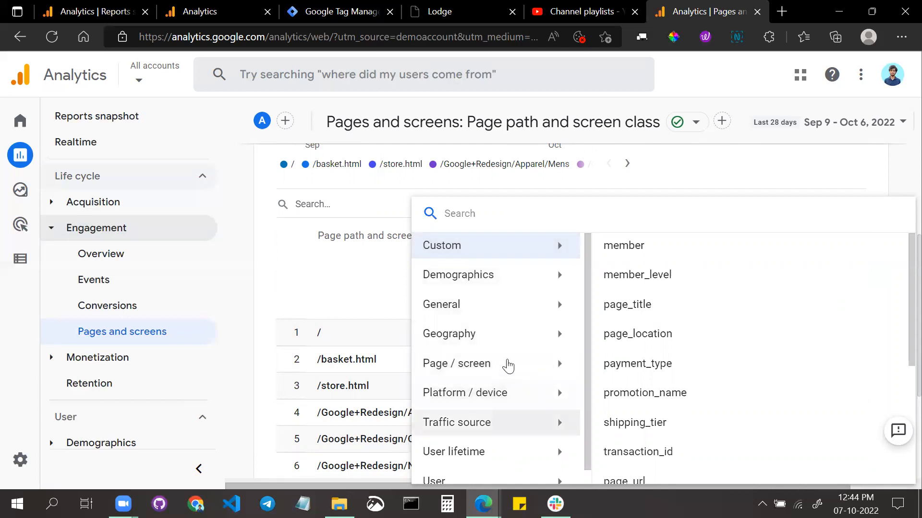
click(518, 309)
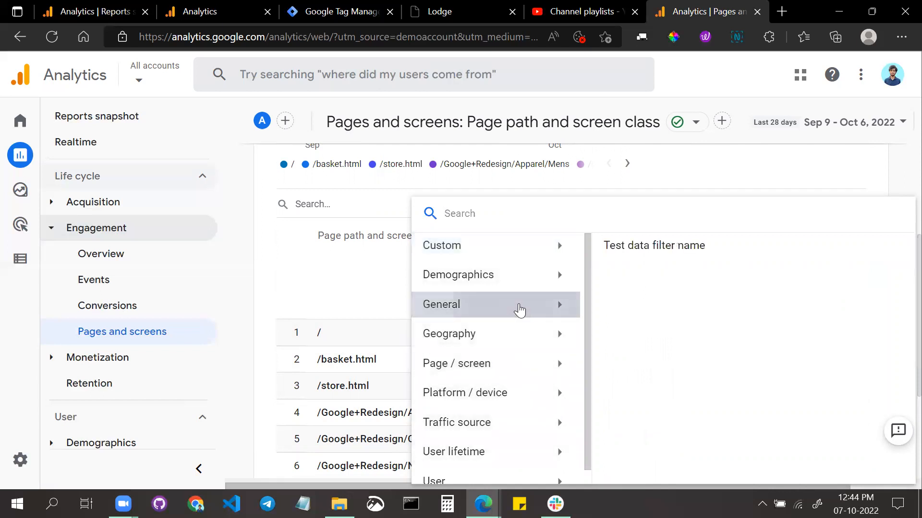
click(504, 342)
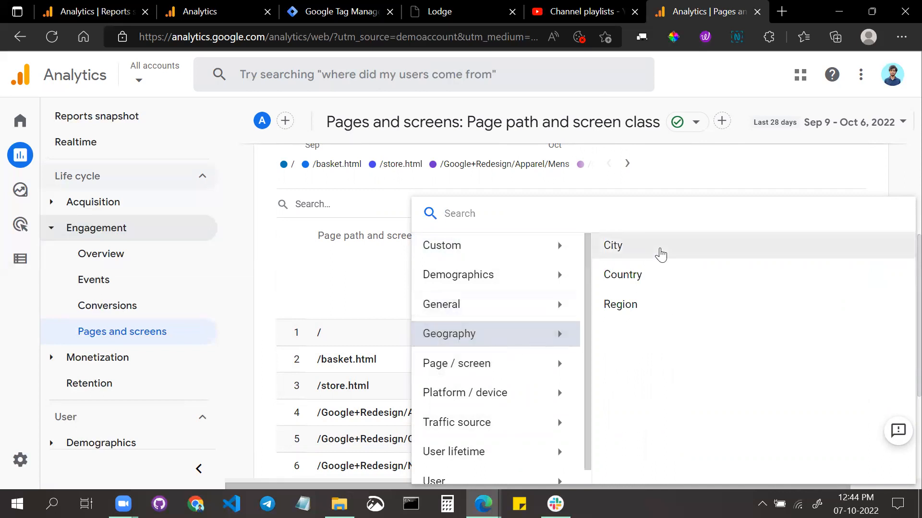
click(658, 250)
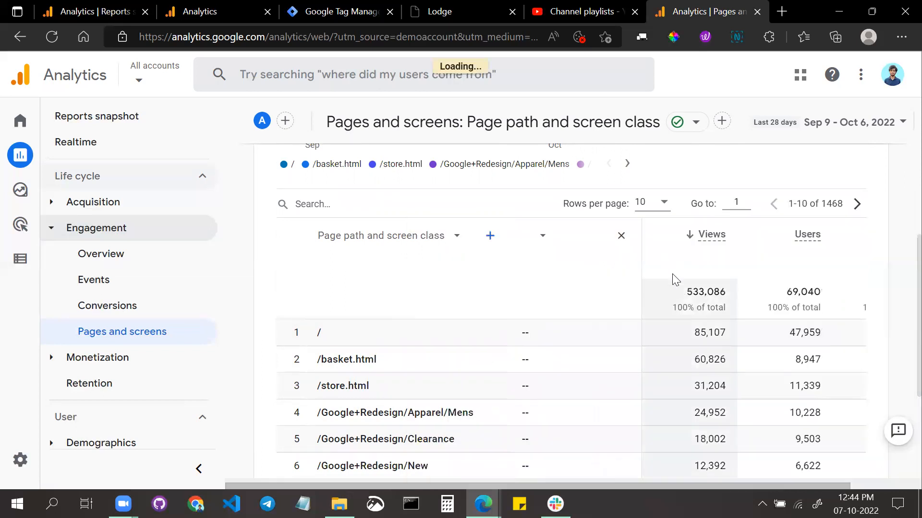
click(540, 239)
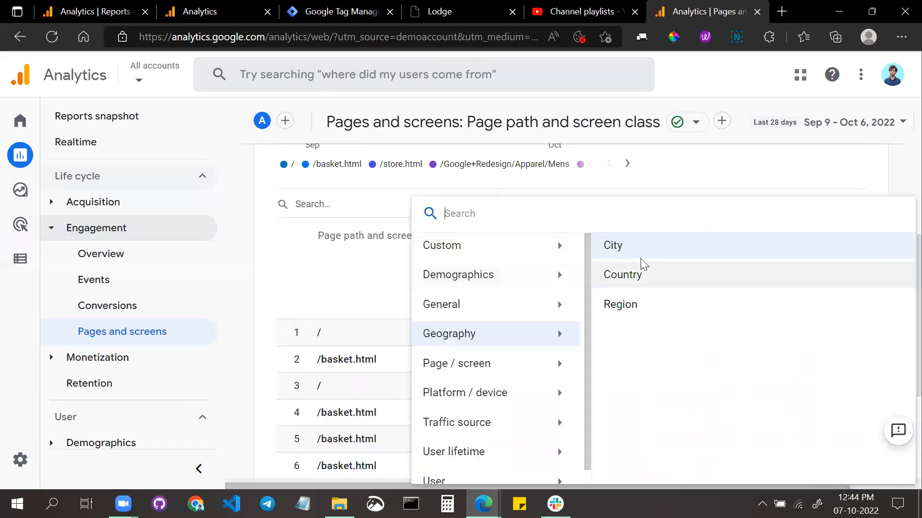
click(642, 249)
- Examine the views and users for each page path and city combination in the table
scroll(548, 300, down, 2)
scroll(545, 302, up, 2)
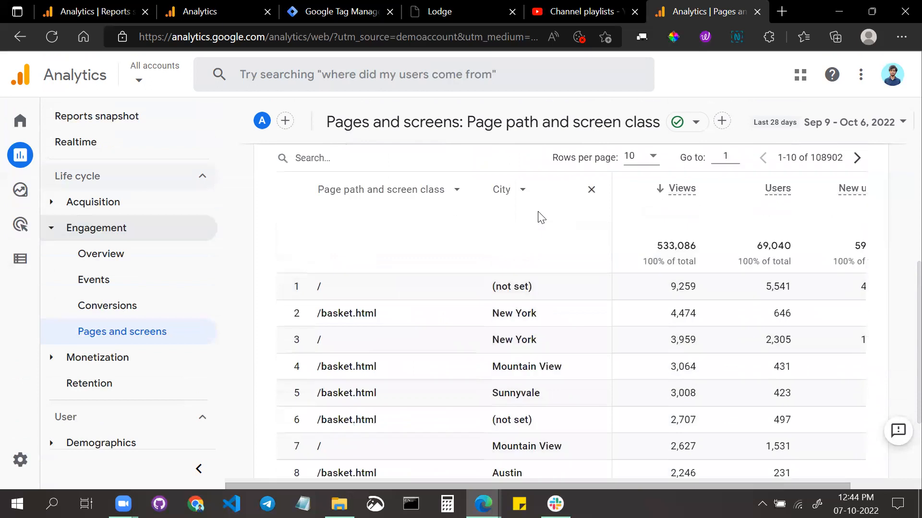
scroll(410, 317, down, 2)
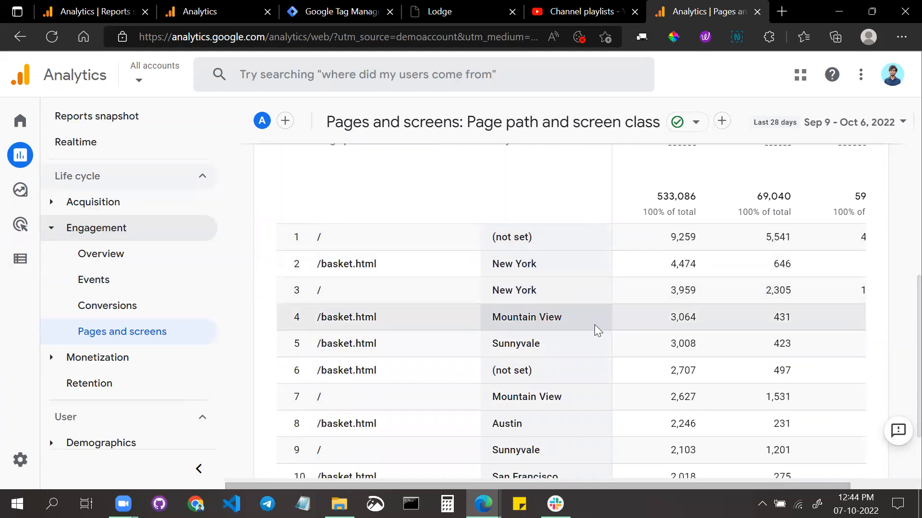
scroll(594, 325, down, 2)
scroll(546, 312, up, 2)
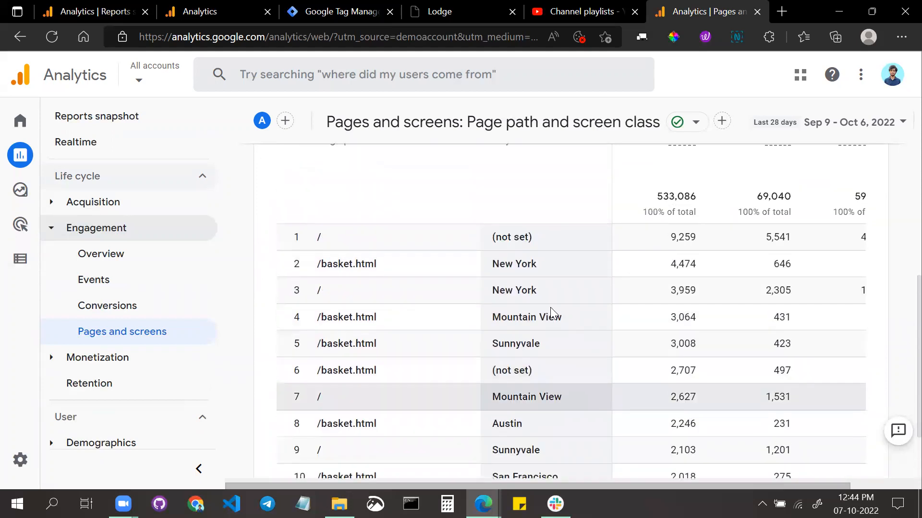
scroll(552, 313, up, 2)
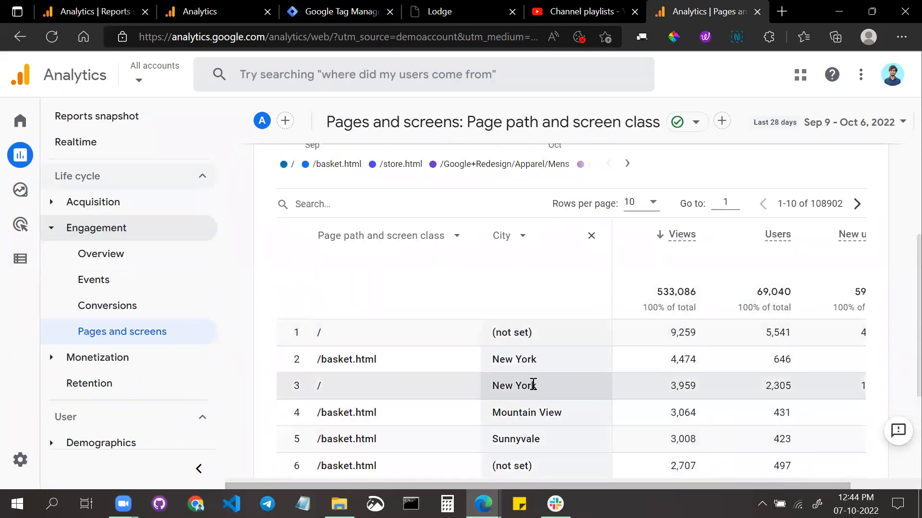
scroll(624, 353, down, 3)
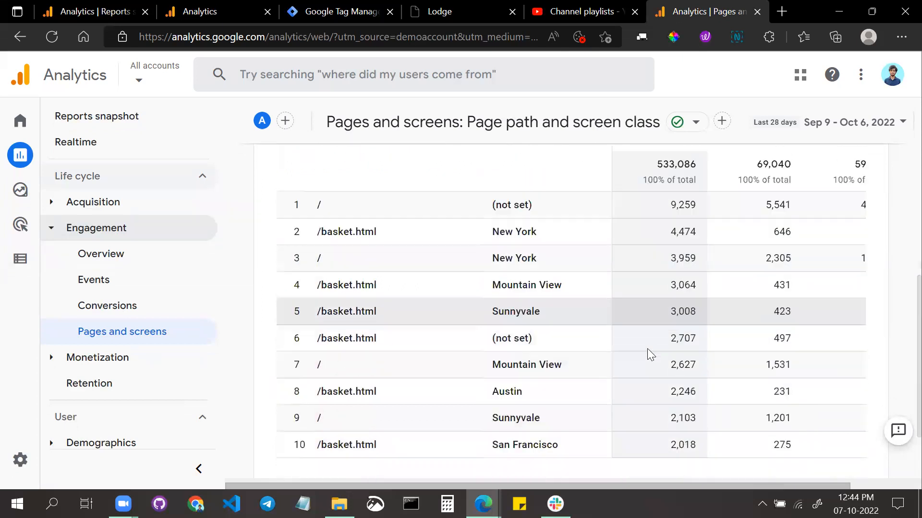
scroll(649, 355, down, 2)
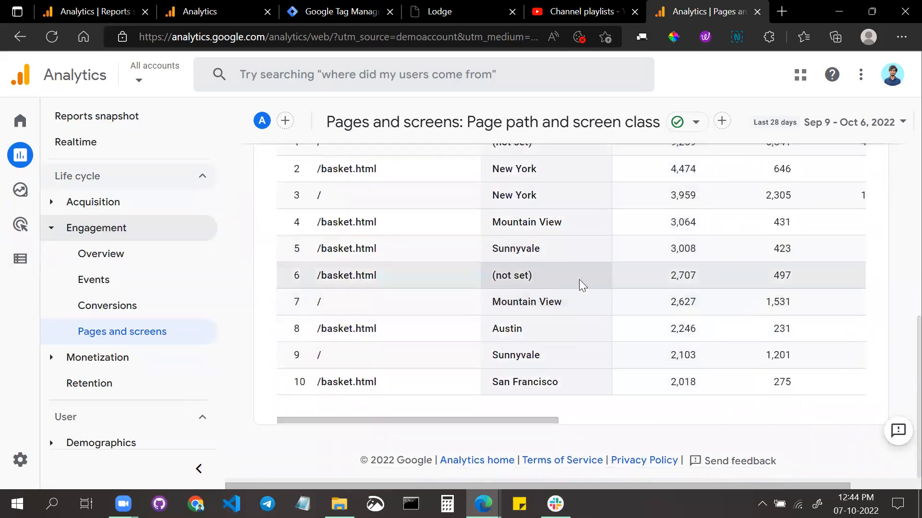
scroll(576, 280, up, 4)
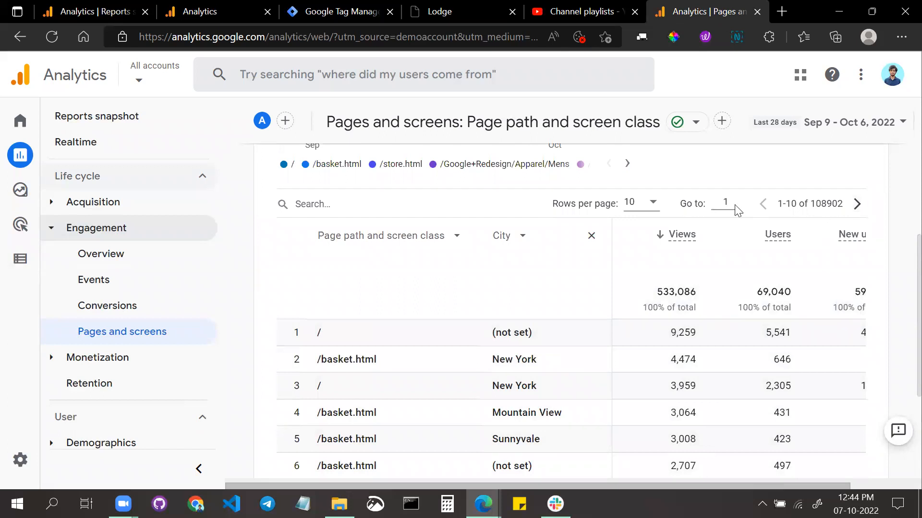
- Review the available rows-per-page options without changing the setting, and look over the city rows again
click(653, 203)
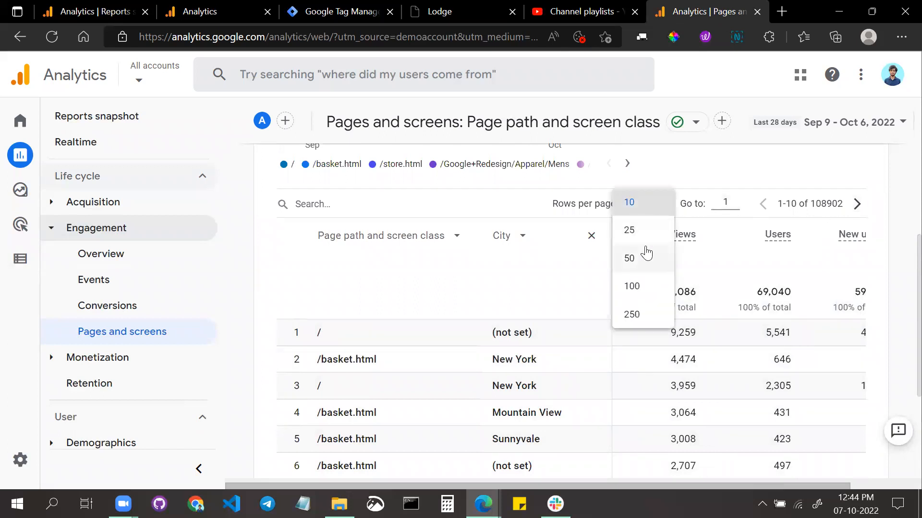
click(776, 177)
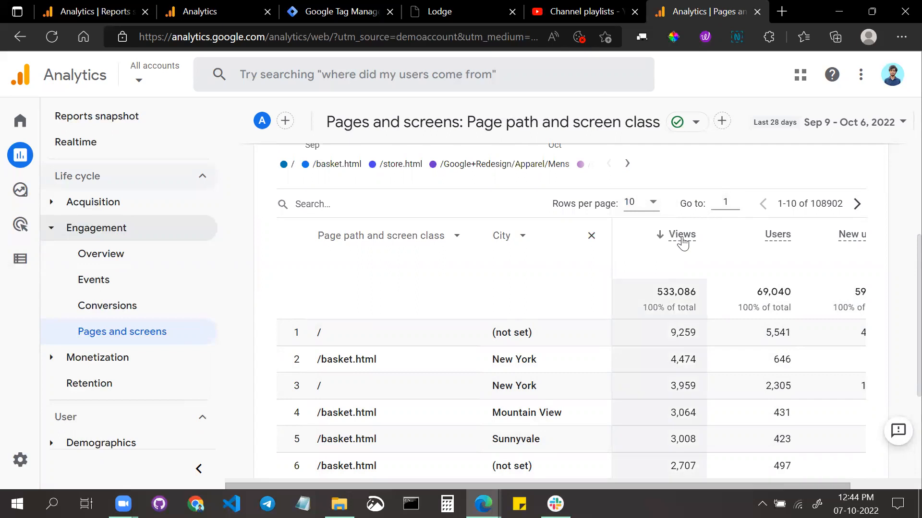
scroll(540, 333, down, 4)
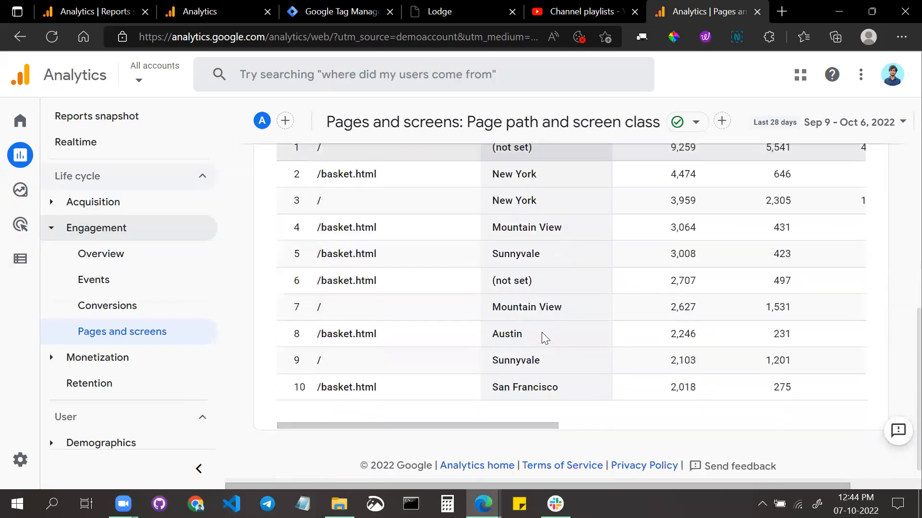
- Start a new comparison for the report and choose Gender as its included dimension
scroll(575, 333, up, 5)
scroll(576, 338, up, 5)
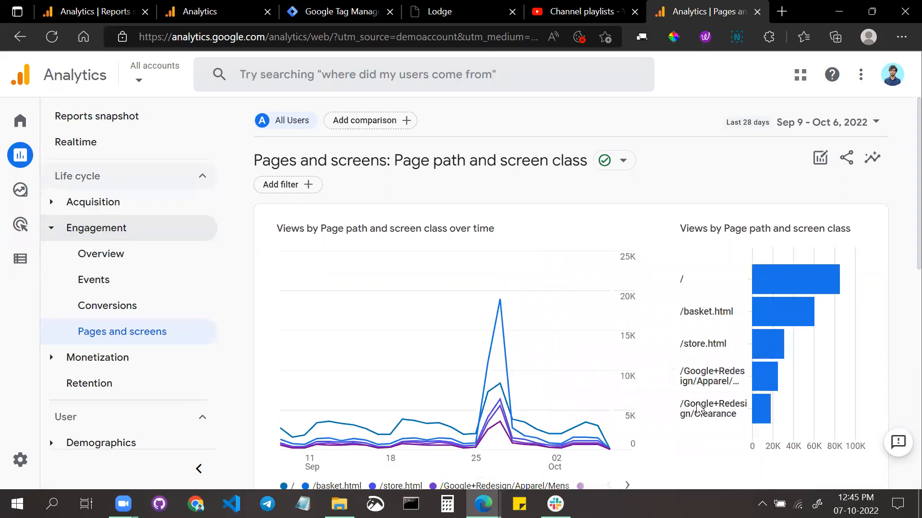
click(821, 164)
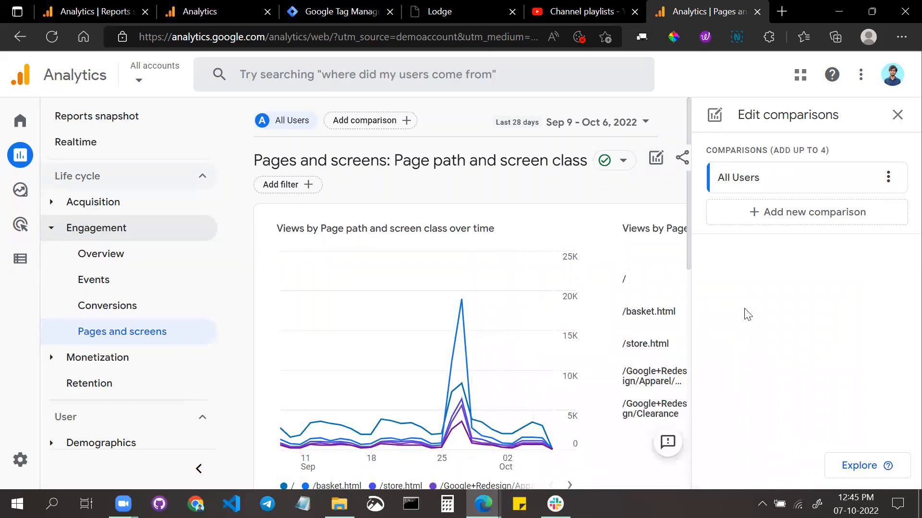
click(800, 212)
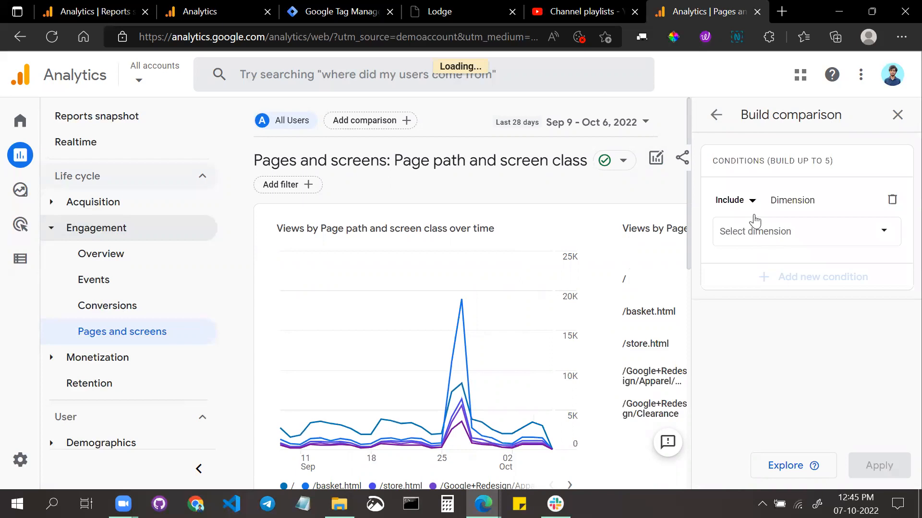
click(783, 230)
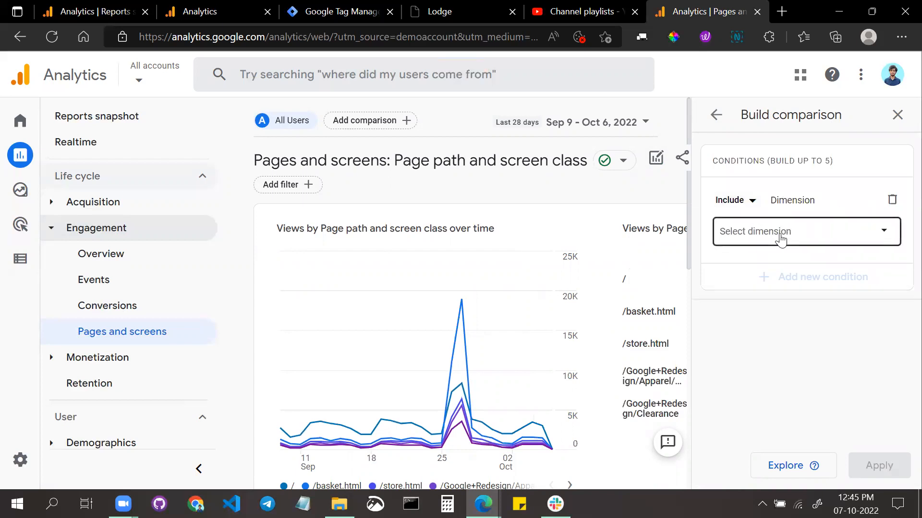
scroll(793, 374, down, 5)
scroll(793, 373, down, 6)
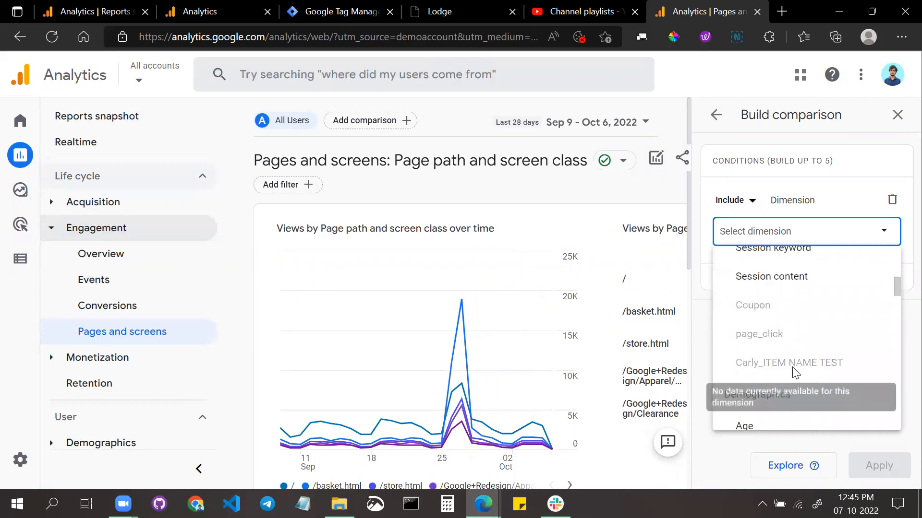
scroll(793, 361, up, 2)
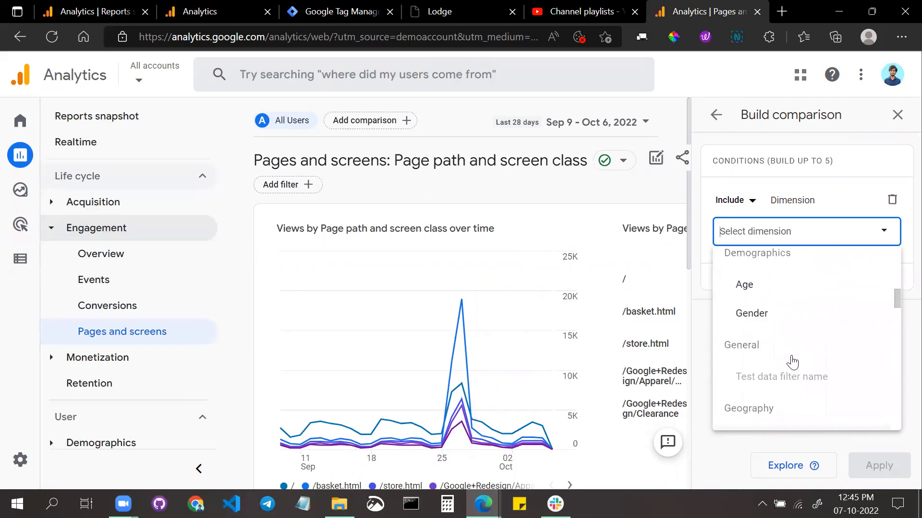
click(781, 328)
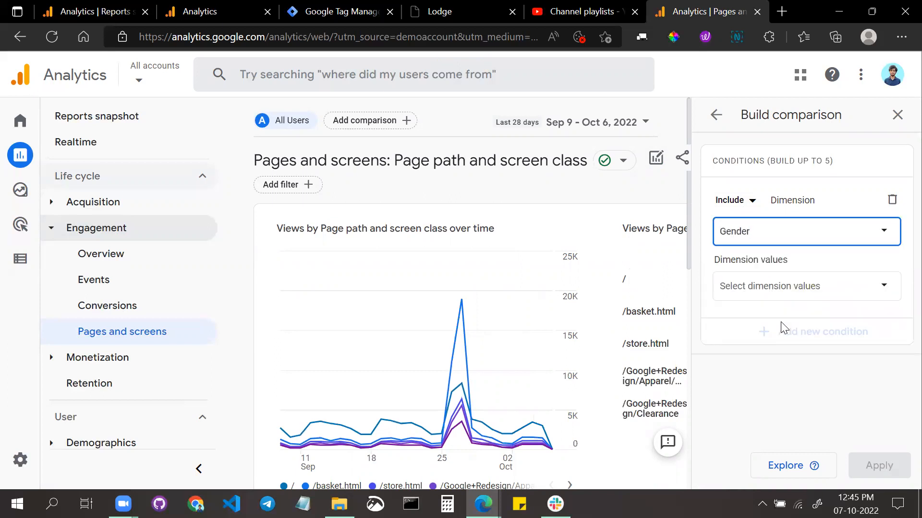
- Set the Gender condition's dimension value to female and apply the comparison to the report
click(788, 288)
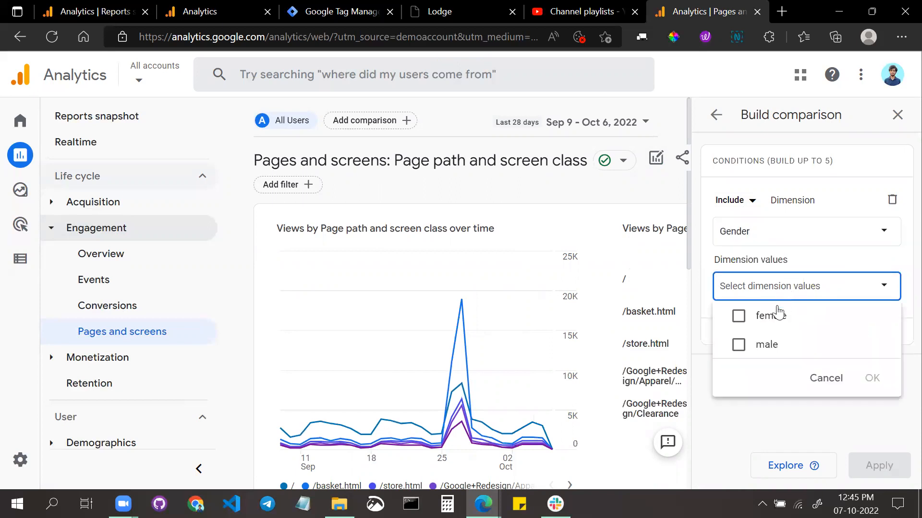
click(739, 317)
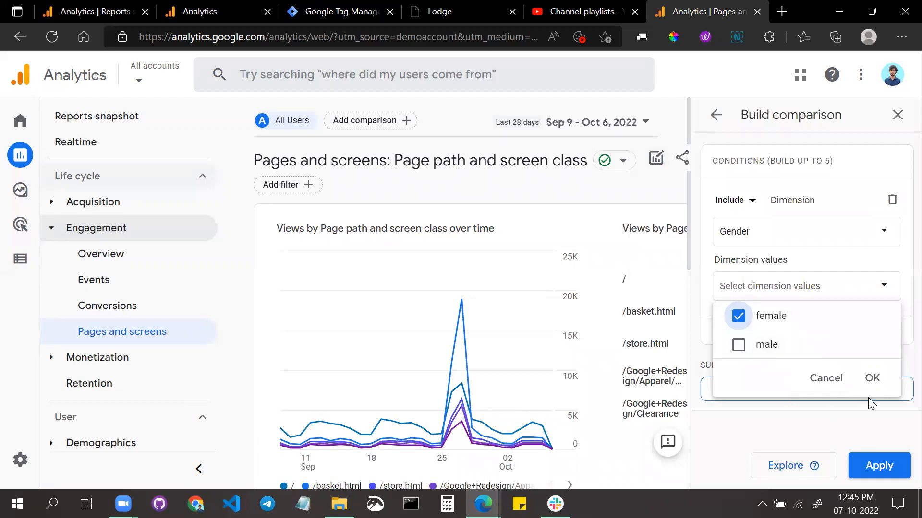
click(871, 379)
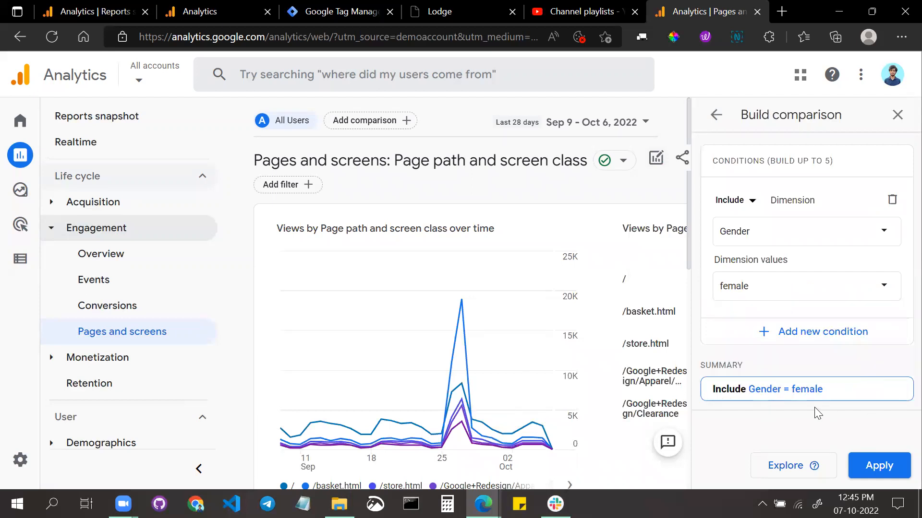
click(874, 475)
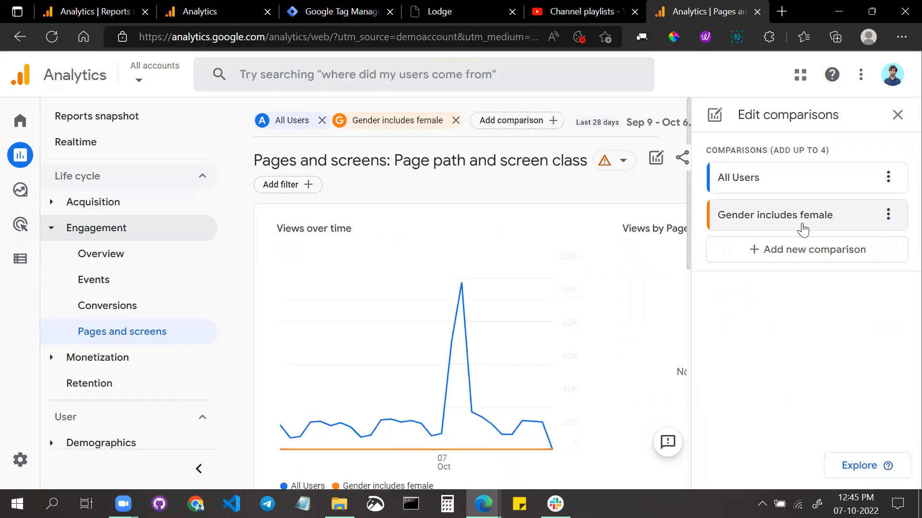
- Remove the female gender comparison from the Pages and screens report
scroll(473, 380, down, 2)
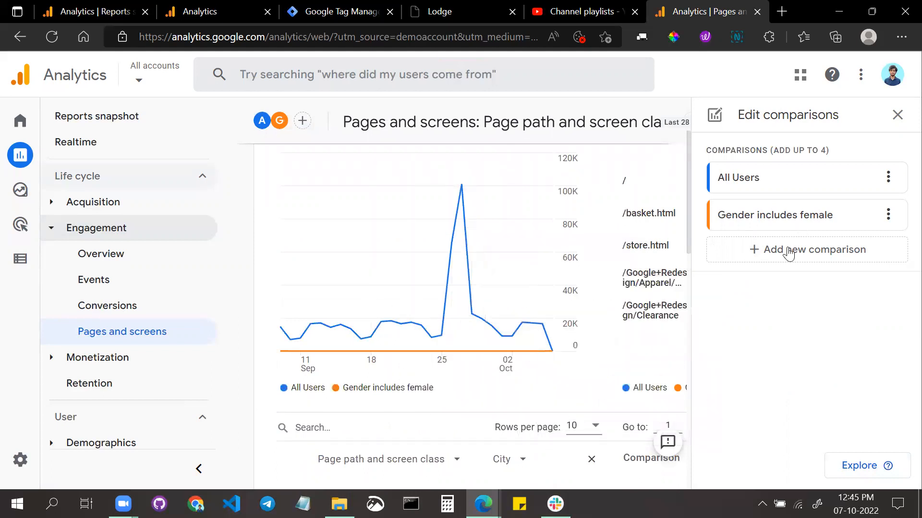
click(888, 216)
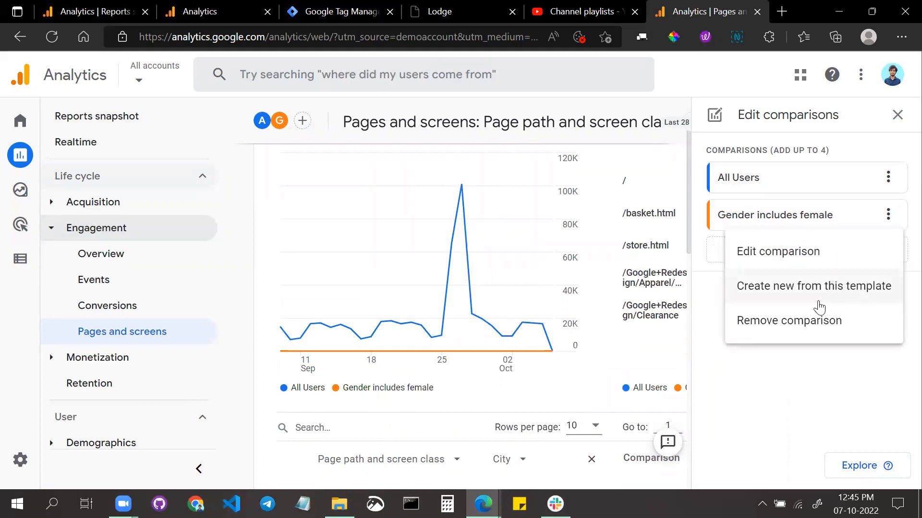
click(789, 321)
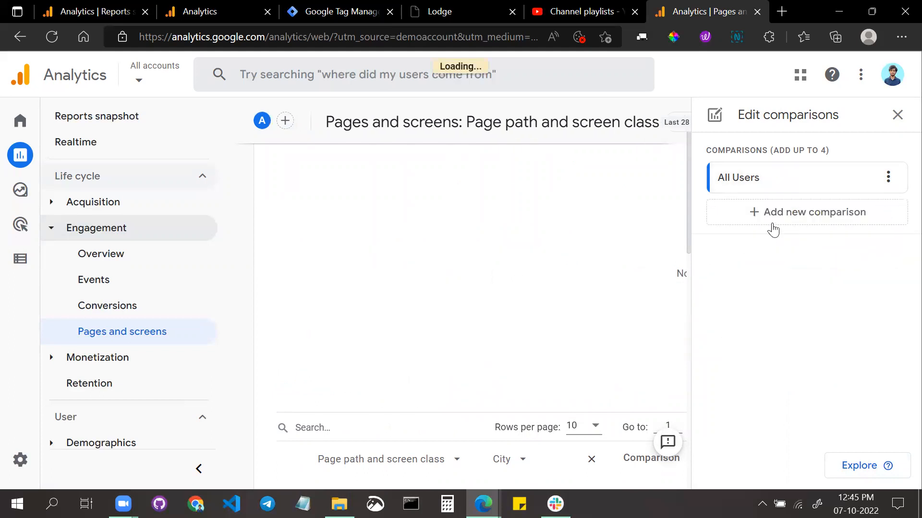
- Start a new comparison and choose City as its included dimension
click(775, 220)
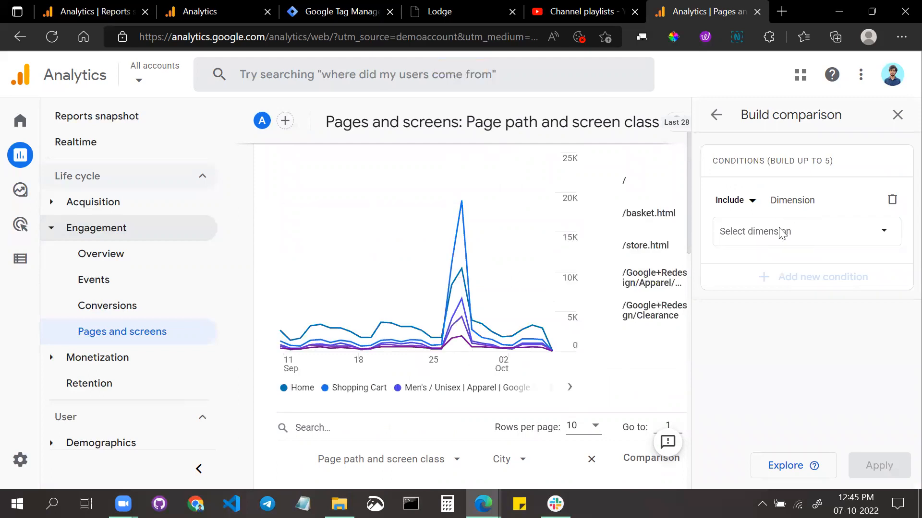
click(768, 234)
scroll(768, 345, down, 5)
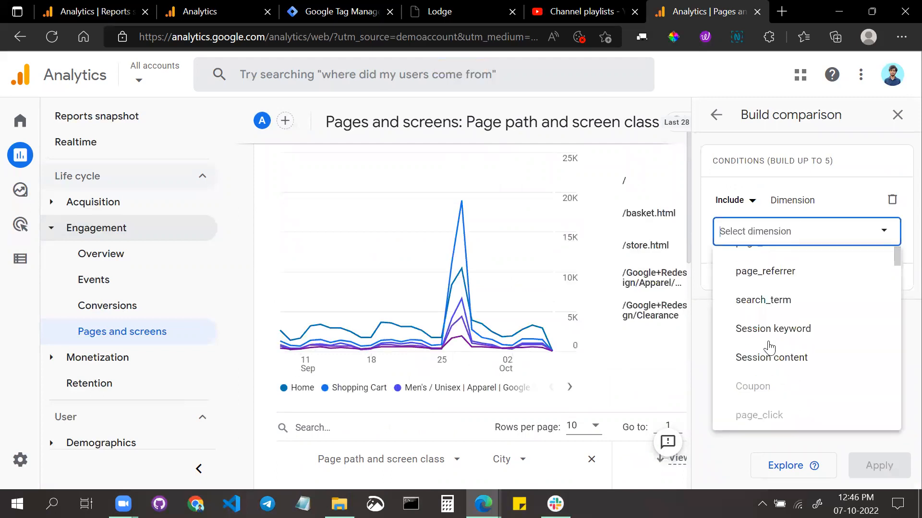
scroll(777, 357, down, 4)
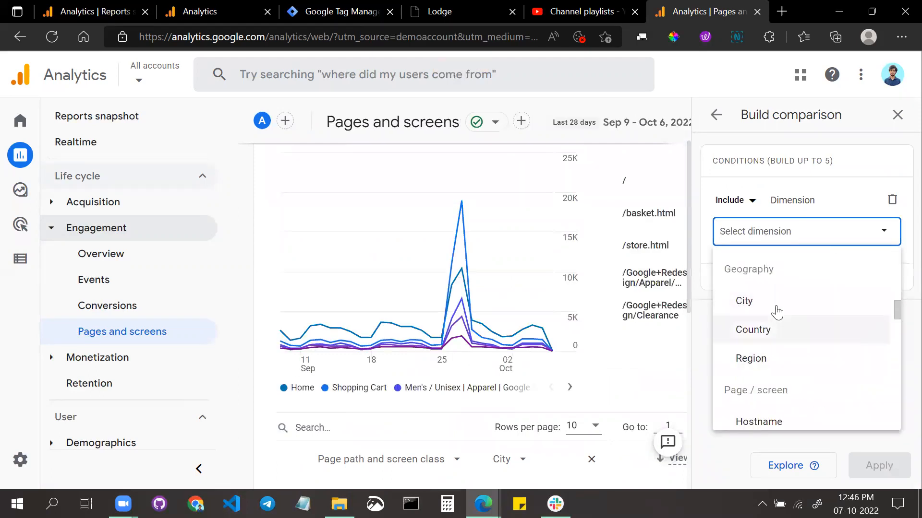
click(776, 307)
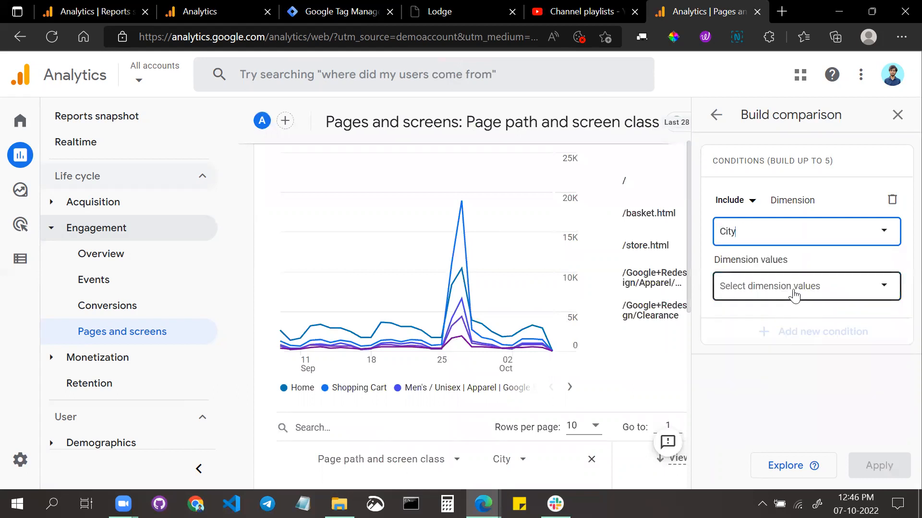
- Set the City condition's dimension value to Austin and apply the comparison to the report
click(879, 288)
scroll(794, 408, down, 3)
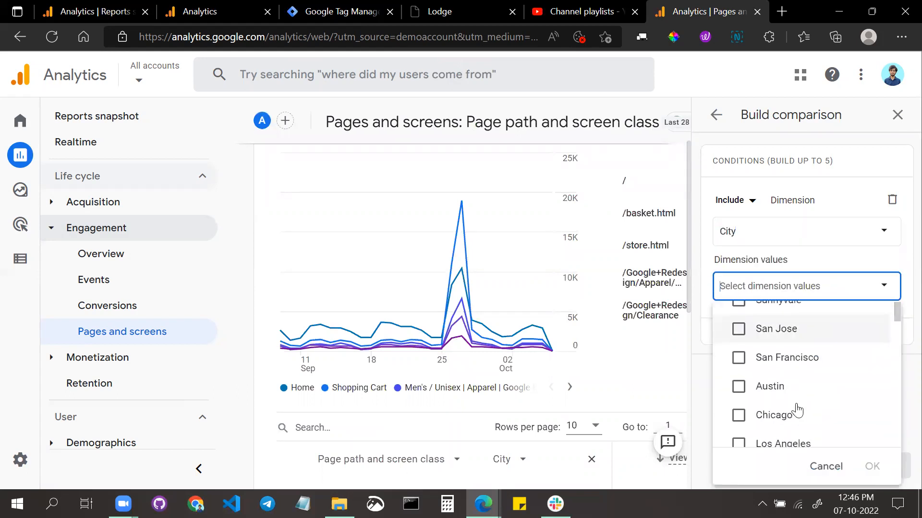
scroll(795, 410, up, 1)
click(738, 350)
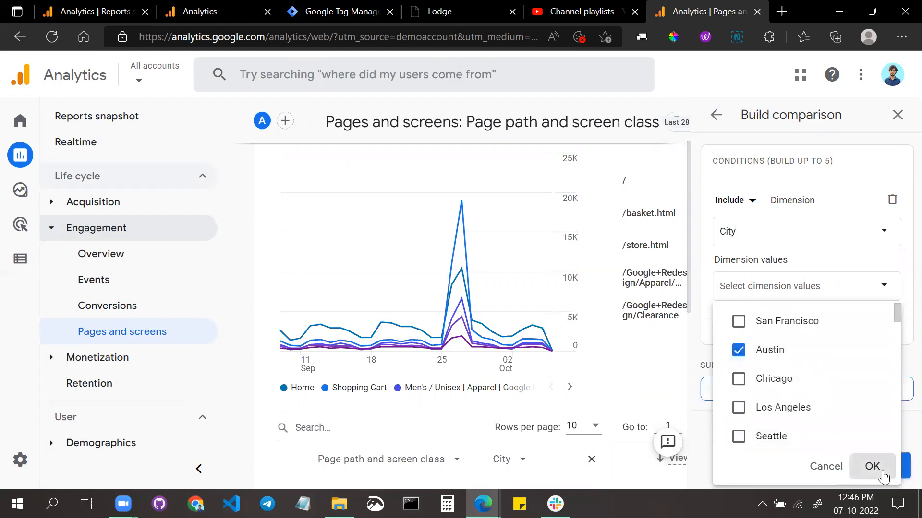
click(873, 469)
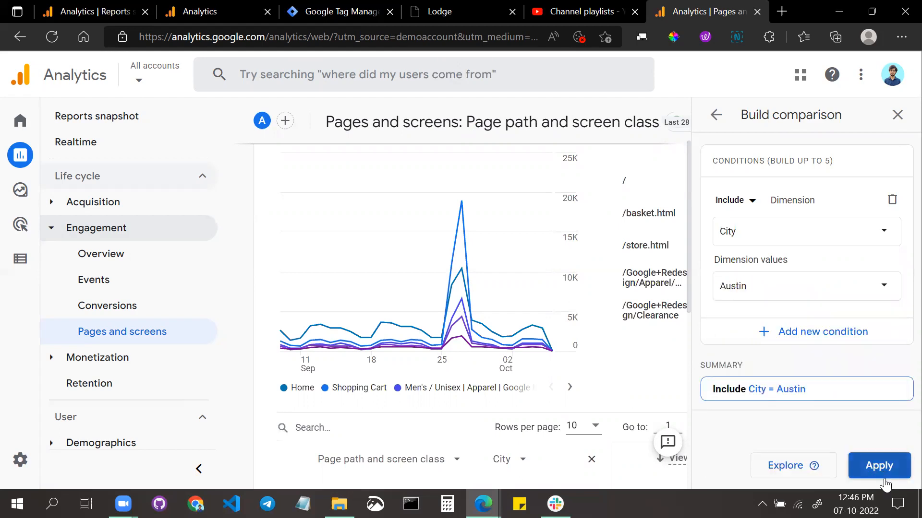
click(879, 467)
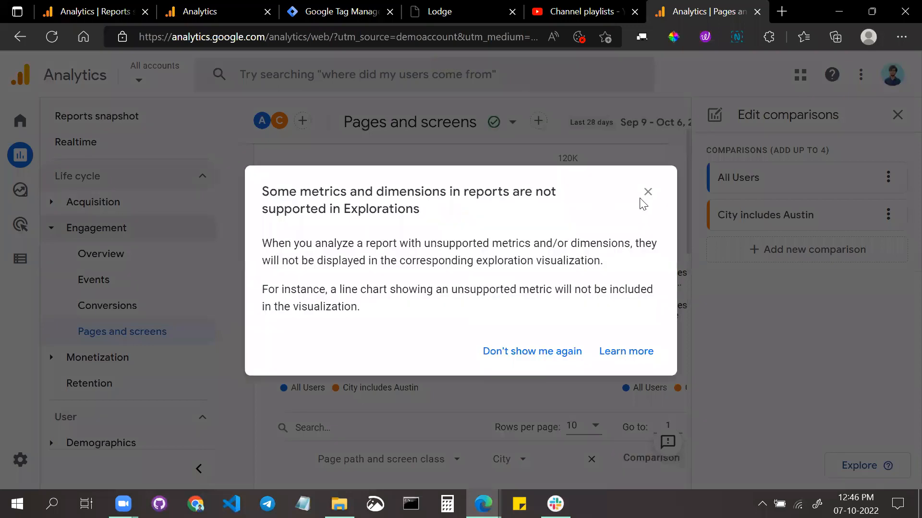
- Dismiss the Explorations notice, return to the reports and reopen Pages and screens under Engagement
click(647, 194)
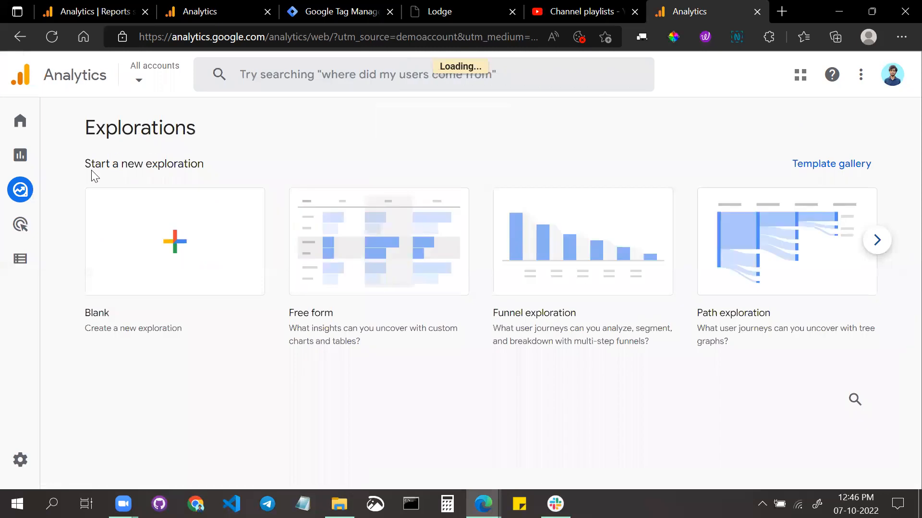
mouse_move(17, 196)
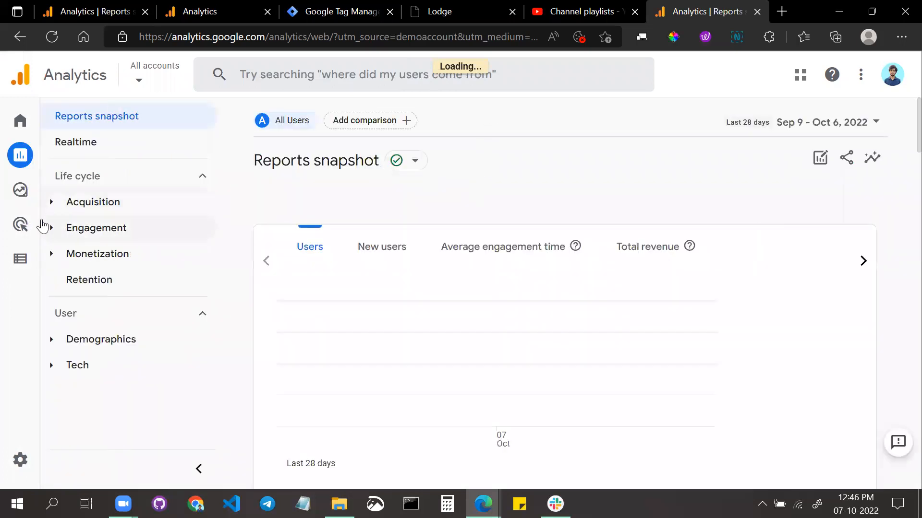
click(67, 233)
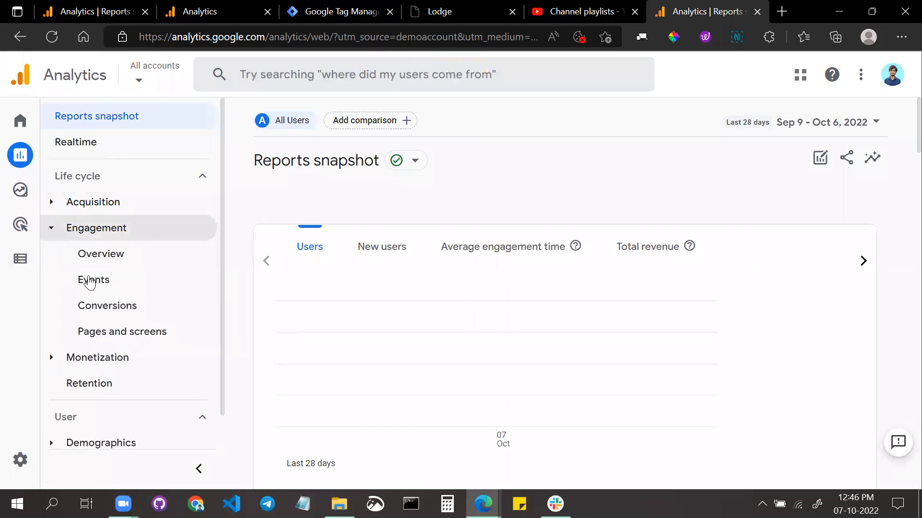
click(98, 336)
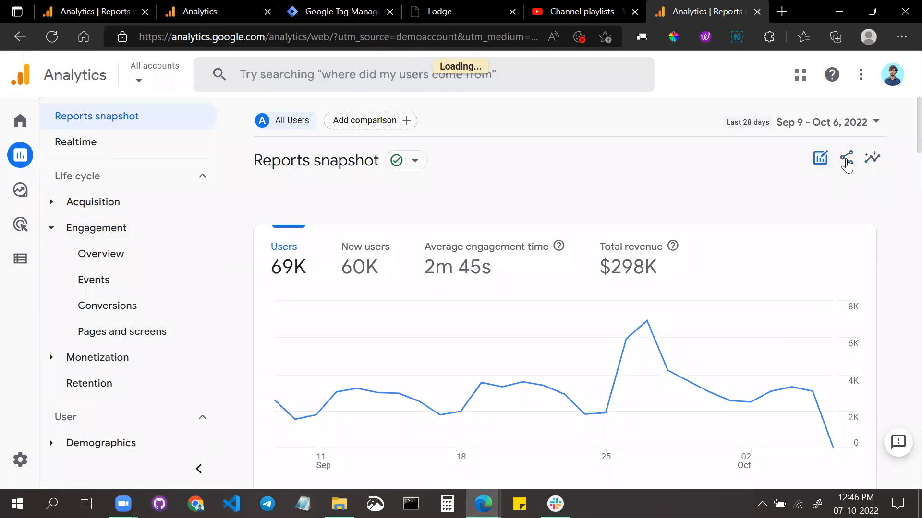
- Build a new comparison for the reopened Pages and screens report with City as the included dimension
click(820, 159)
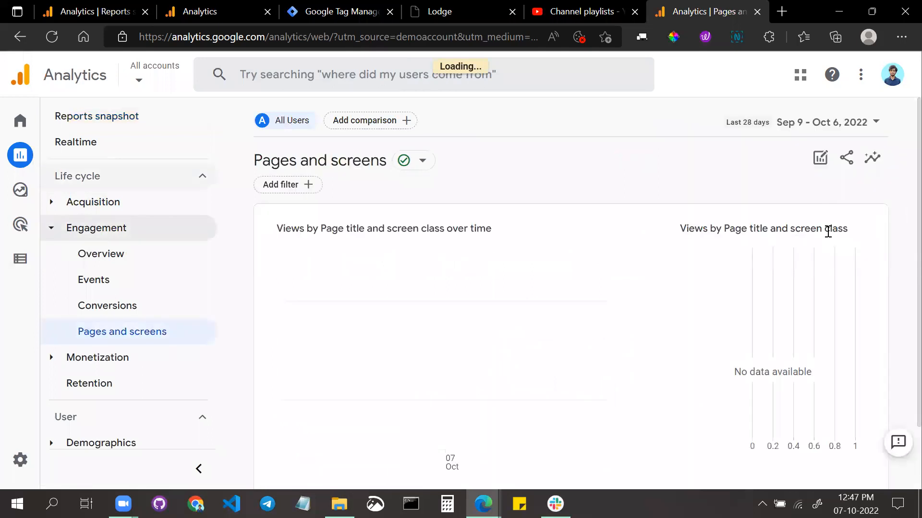
click(818, 161)
click(809, 212)
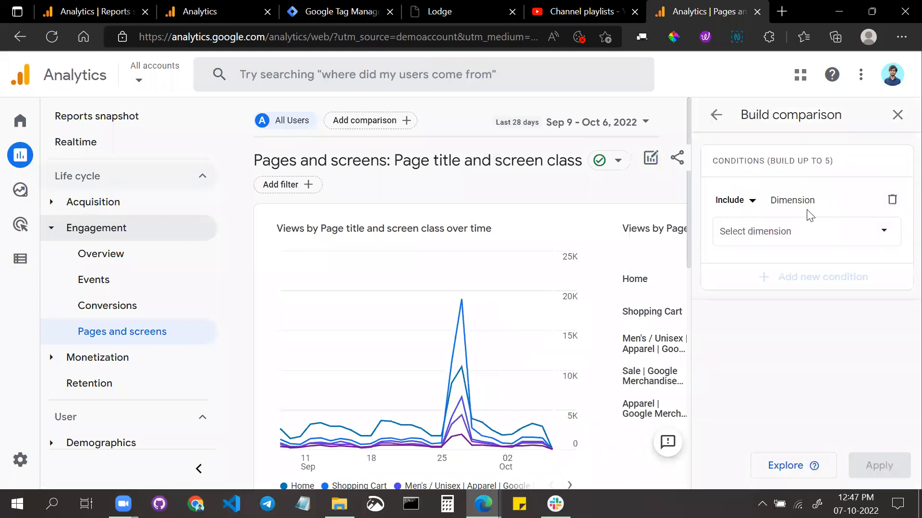
click(776, 240)
scroll(780, 336, down, 3)
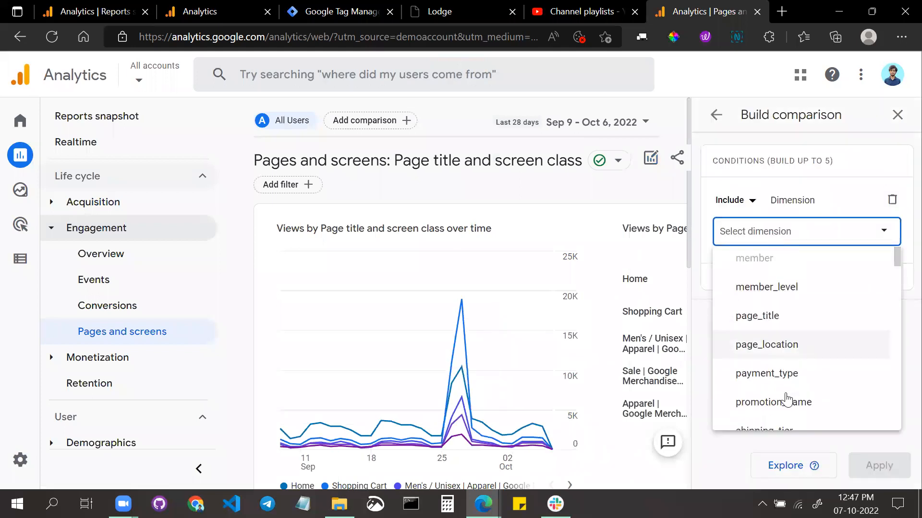
scroll(782, 379, down, 5)
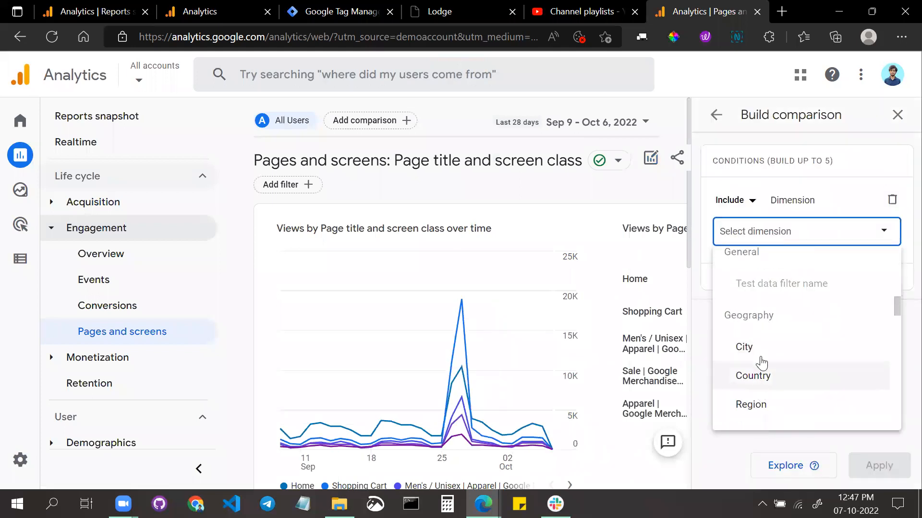
click(762, 359)
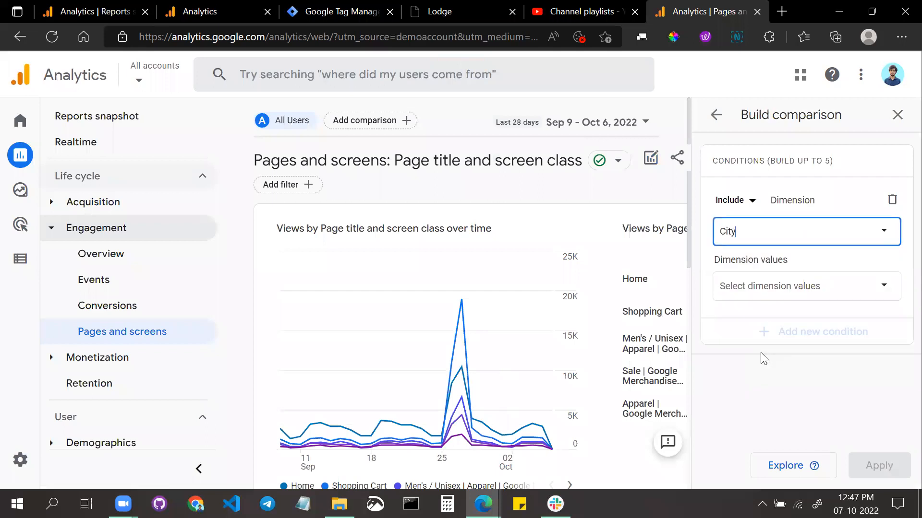
- Choose Austin as the City dimension value and apply the comparison
click(774, 294)
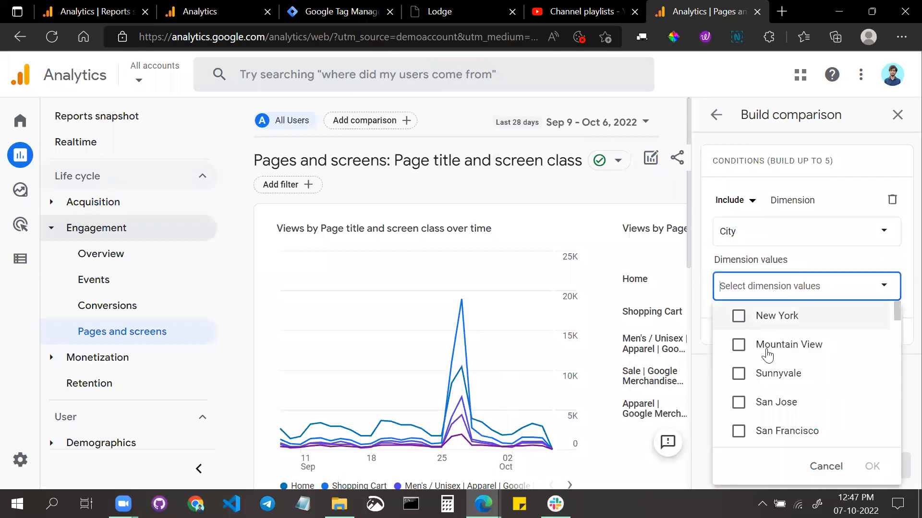
scroll(760, 367, down, 3)
click(738, 385)
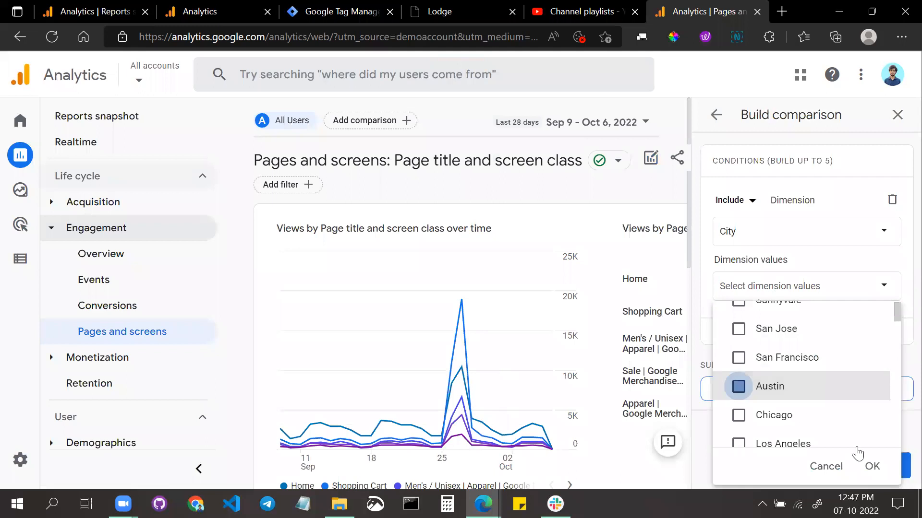
click(872, 468)
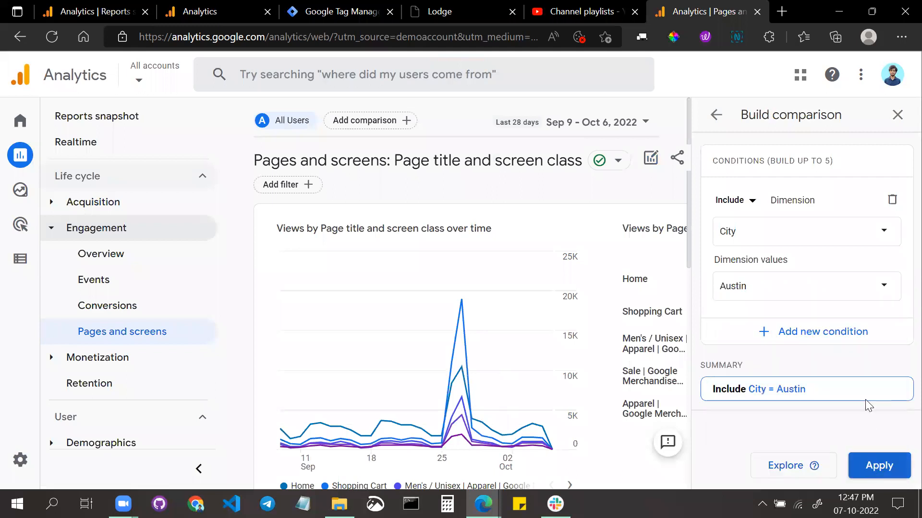
click(876, 468)
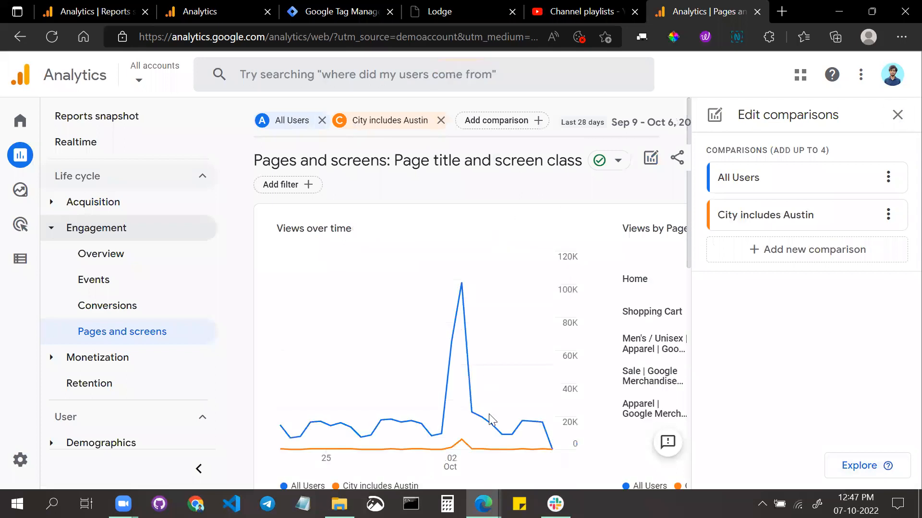
- Compare the views of all users and Austin users in the charts and table, closing the comparison editor
scroll(489, 418, down, 2)
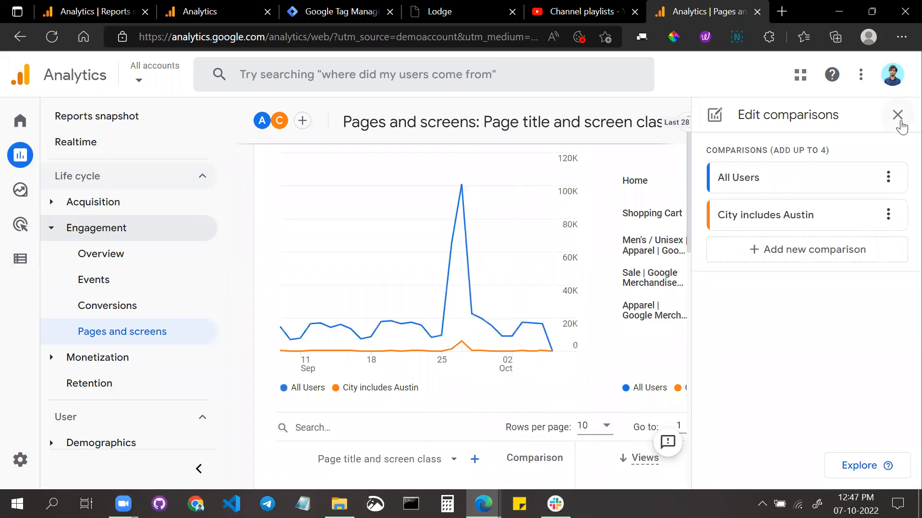
scroll(415, 272, up, 3)
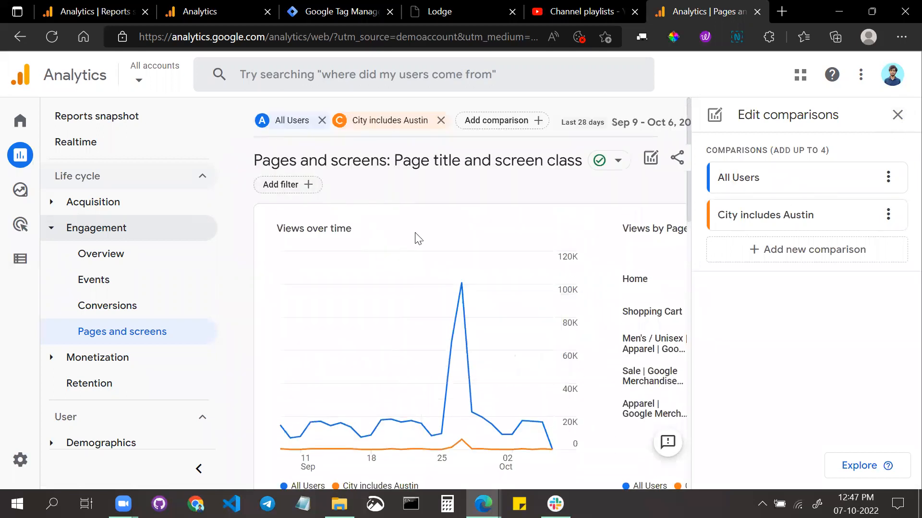
click(902, 113)
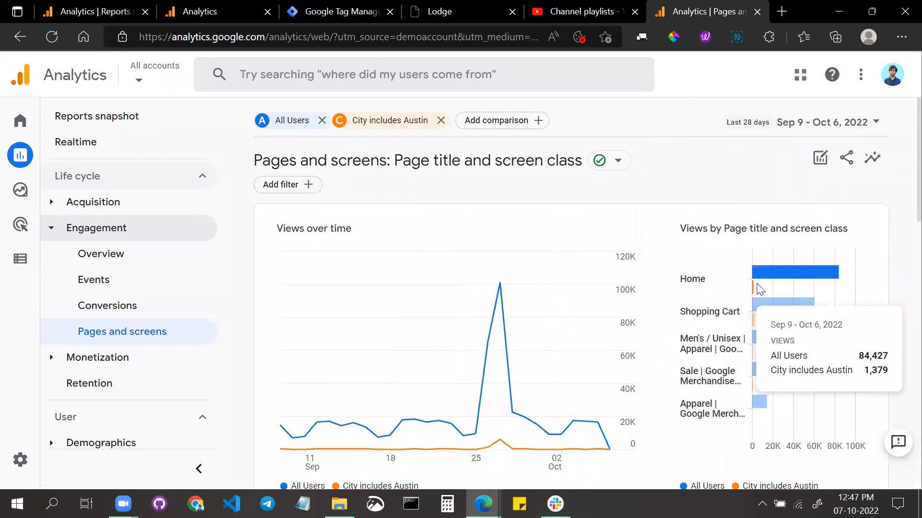
scroll(773, 330, down, 4)
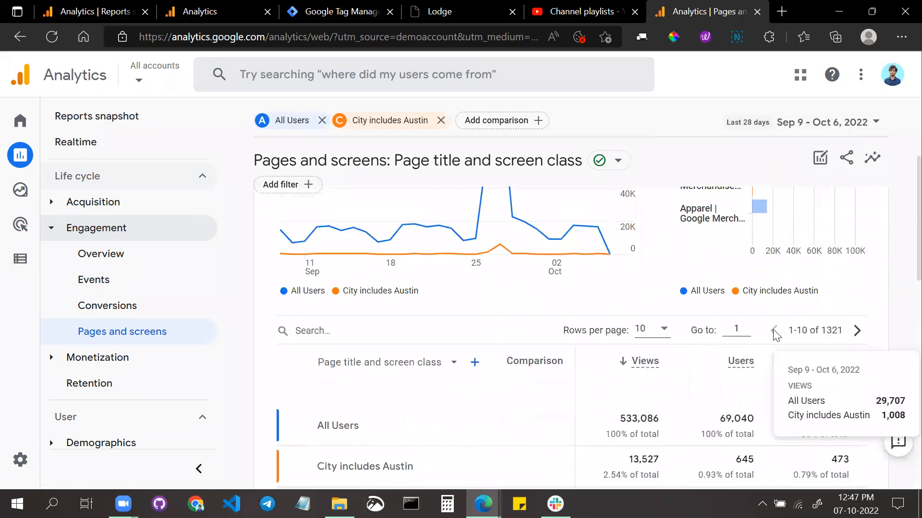
scroll(773, 329, up, 4)
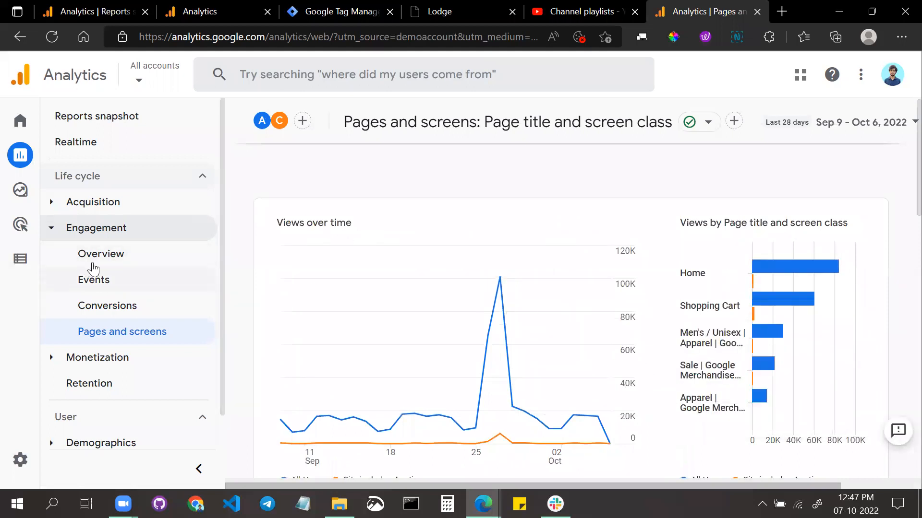
- Open the Engagement overview report and compare average engagement time and users in the last 30 minutes for both groups
click(139, 259)
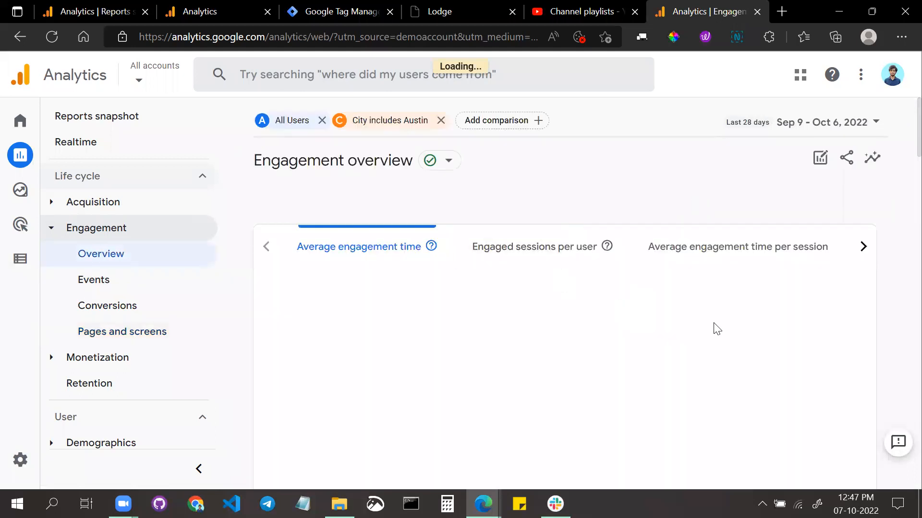
scroll(876, 309, down, 5)
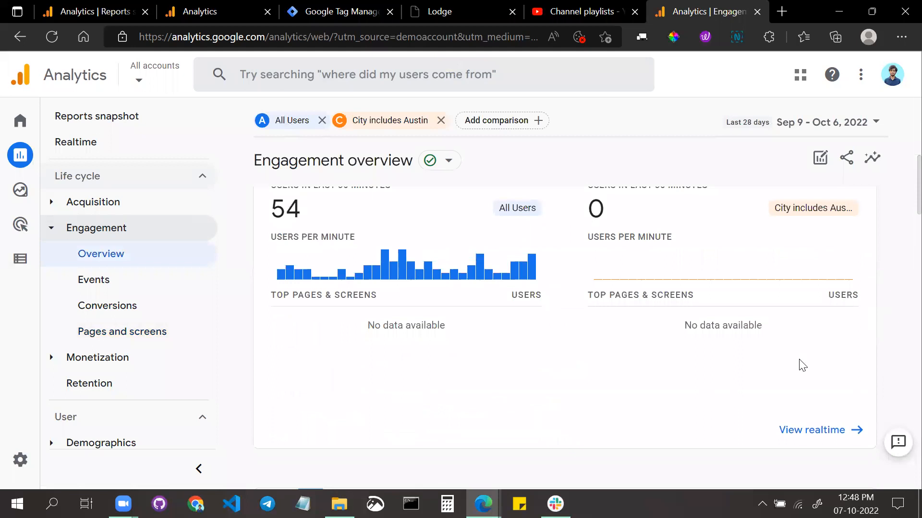
scroll(624, 379, down, 5)
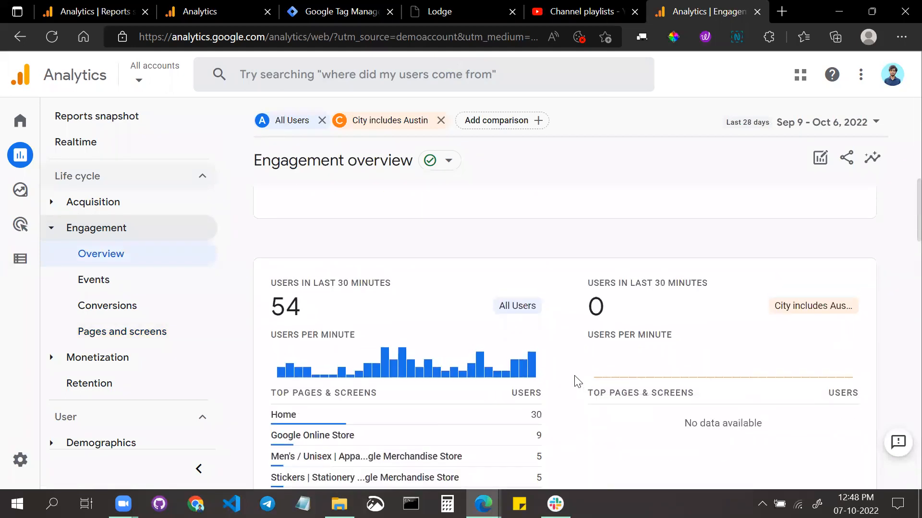
scroll(576, 369, up, 2)
scroll(787, 342, up, 4)
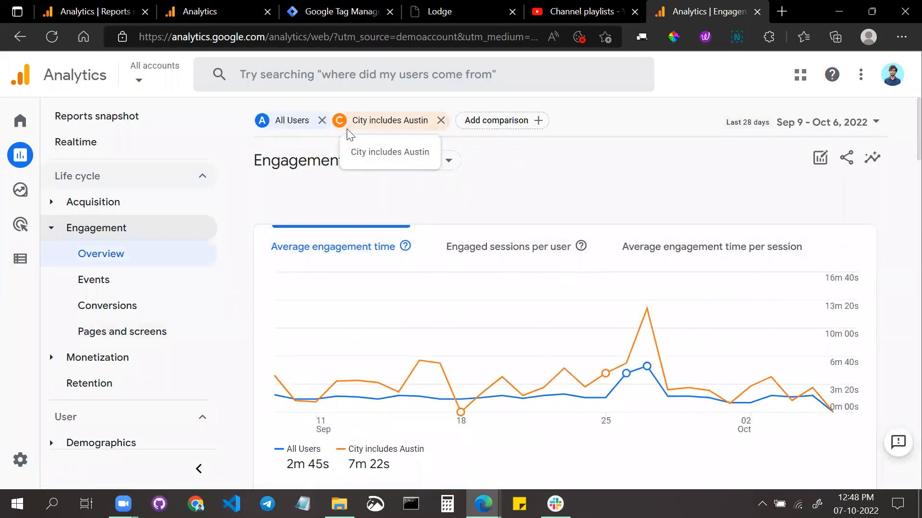
scroll(552, 245, down, 2)
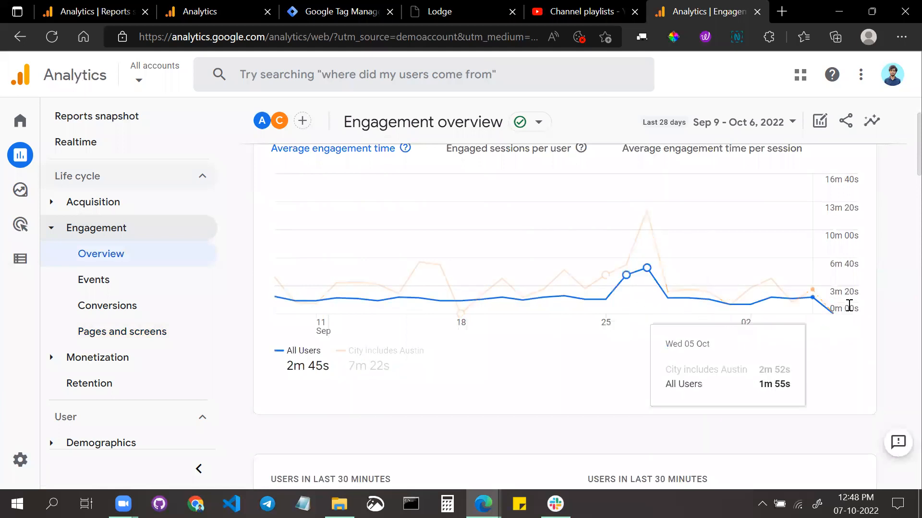
scroll(685, 325, down, 6)
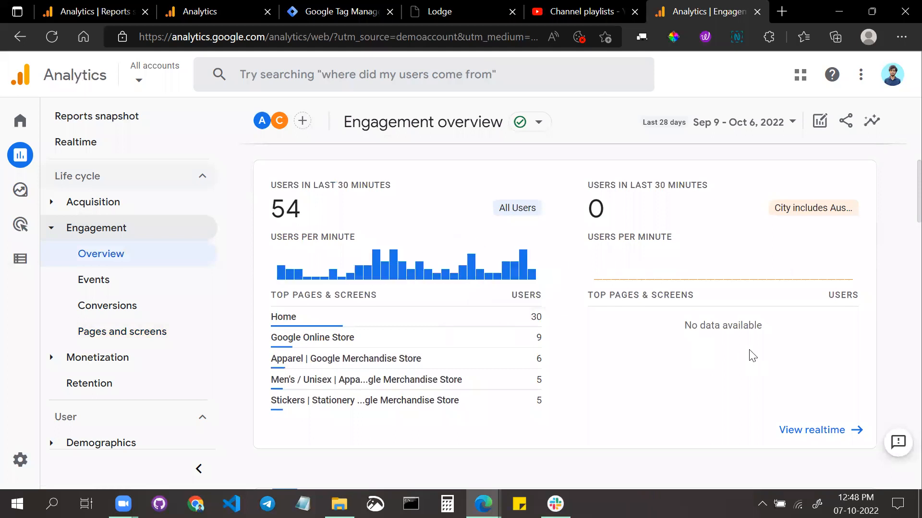
- Examine the overview's remaining cards for both groups, covering event counts, views by page title and user stickiness
scroll(752, 355, down, 2)
scroll(753, 356, down, 6)
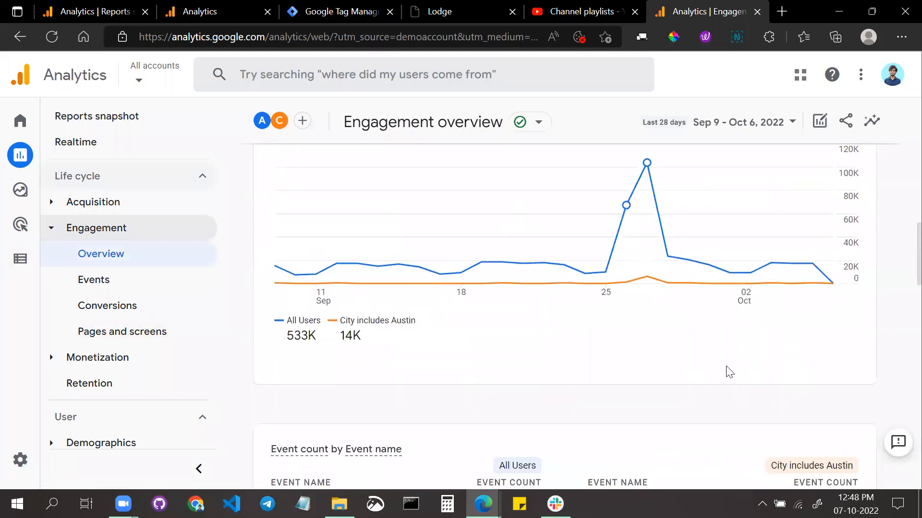
scroll(729, 372, down, 6)
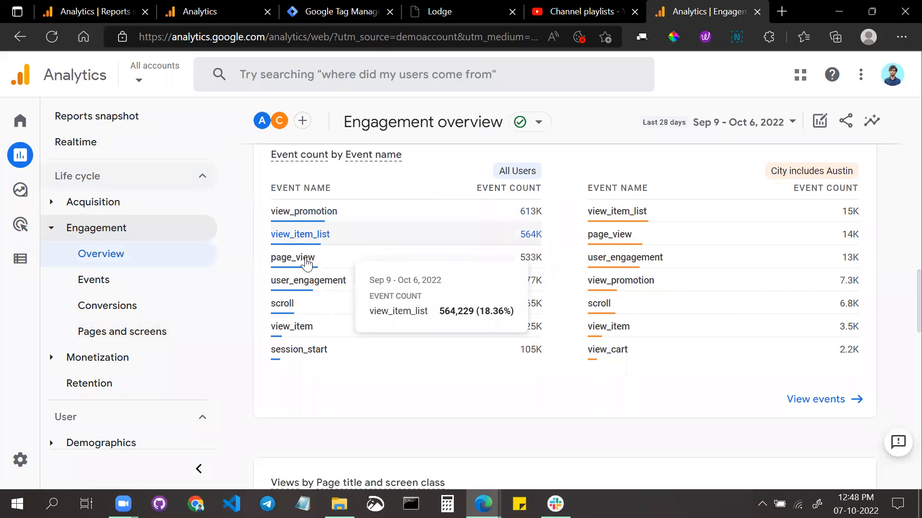
scroll(607, 360, down, 15)
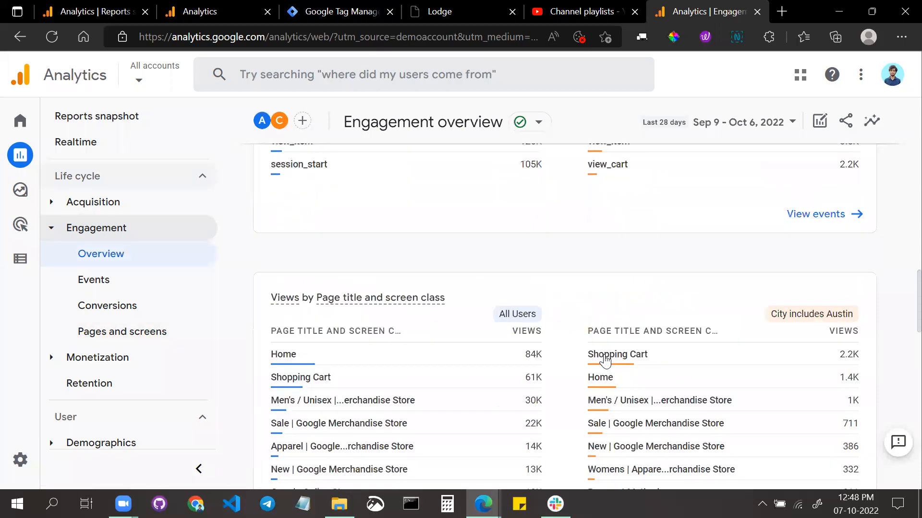
scroll(609, 359, down, 4)
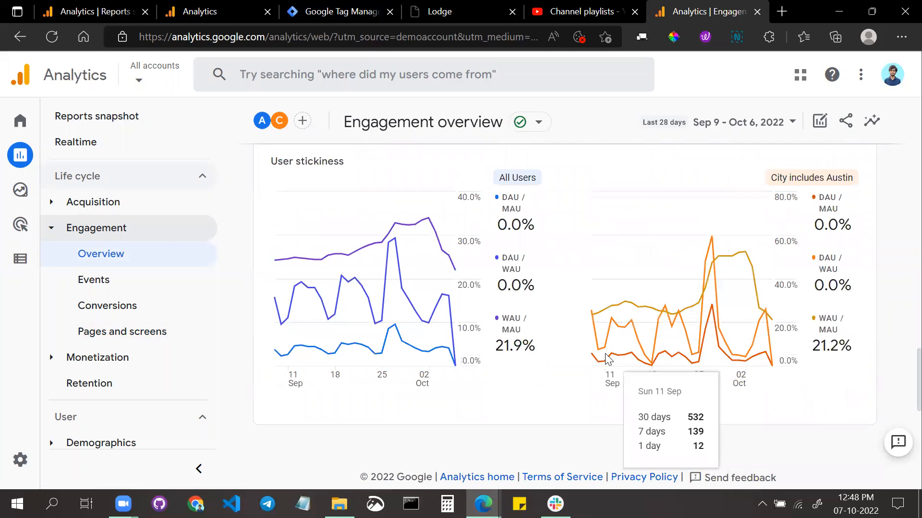